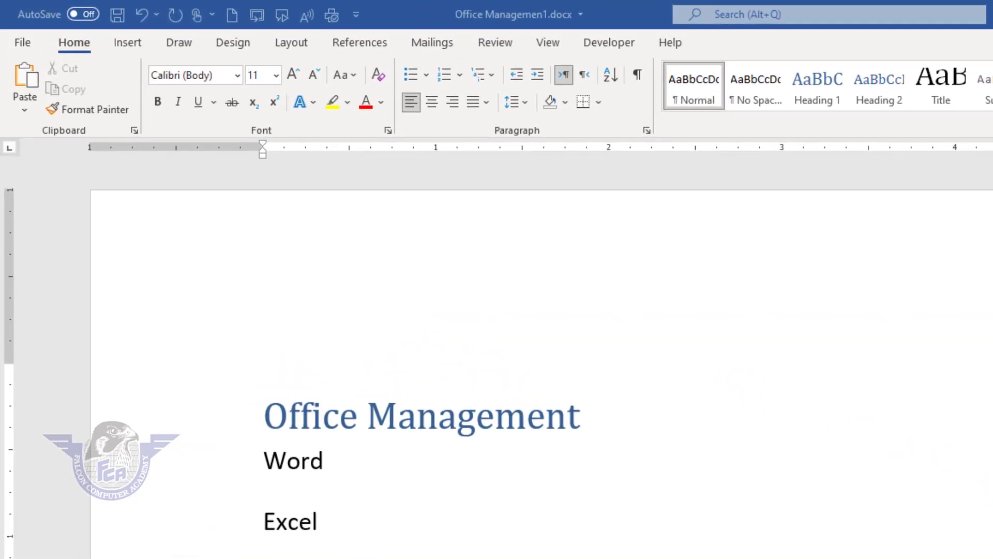
Step: Look through the headings and the course lists beneath them, from Office Management to Accounting
{"action": "left_click", "coordinate": [589, 514]}
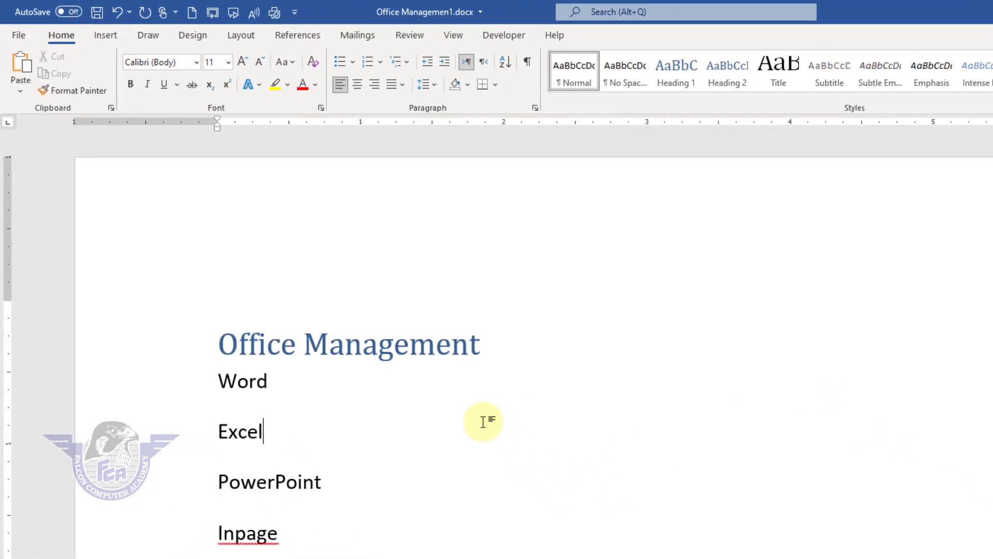
{"action": "scroll", "coordinate": [483, 422], "scroll_direction": "down", "scroll_amount": 6}
{"action": "scroll", "coordinate": [483, 422], "scroll_direction": "up", "scroll_amount": 6}
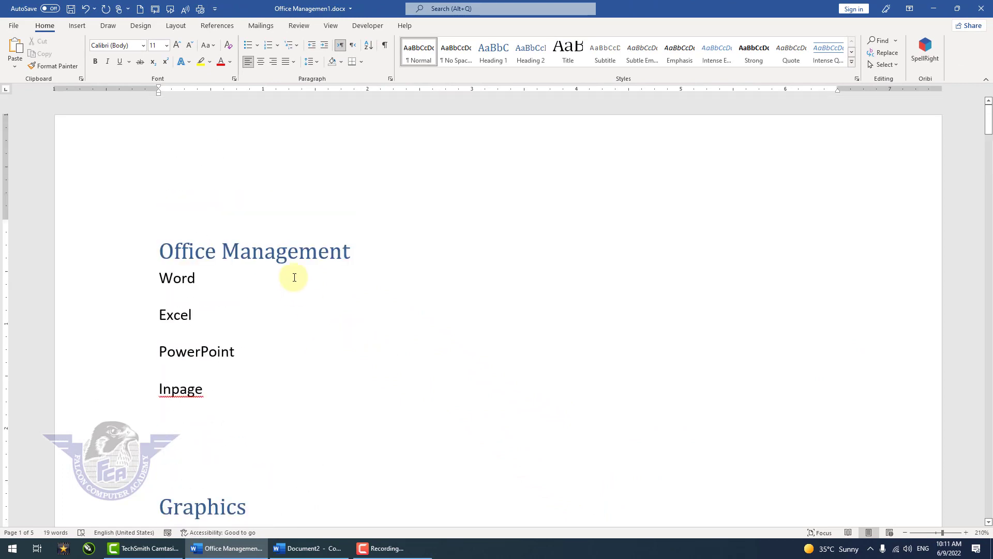
{"action": "left_click", "coordinate": [304, 251]}
{"action": "left_click", "coordinate": [221, 505]}
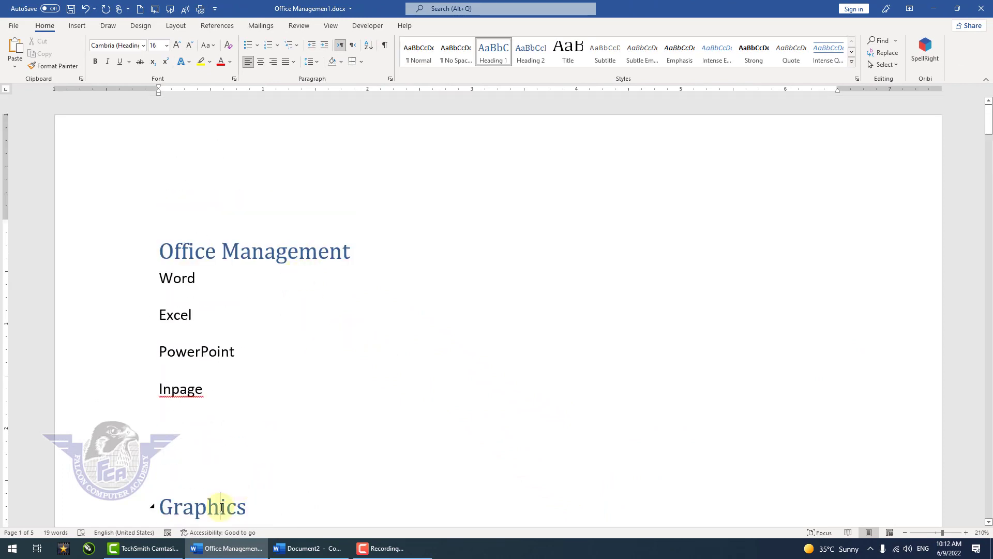
{"action": "scroll", "coordinate": [222, 466], "scroll_direction": "down", "scroll_amount": 8}
{"action": "left_click", "coordinate": [259, 264]}
{"action": "scroll", "coordinate": [416, 296], "scroll_direction": "up", "scroll_amount": 1}
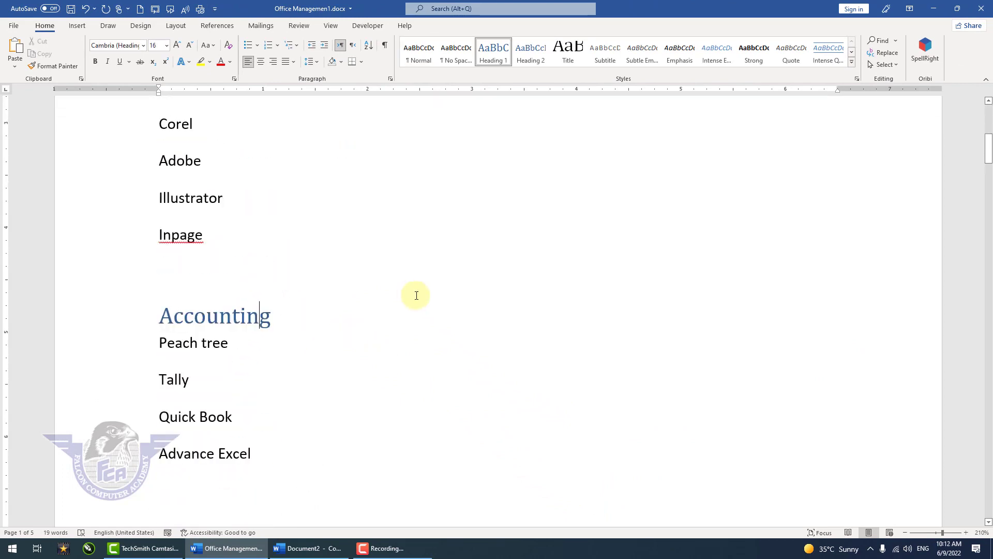
{"action": "scroll", "coordinate": [416, 295], "scroll_direction": "up", "scroll_amount": 7}
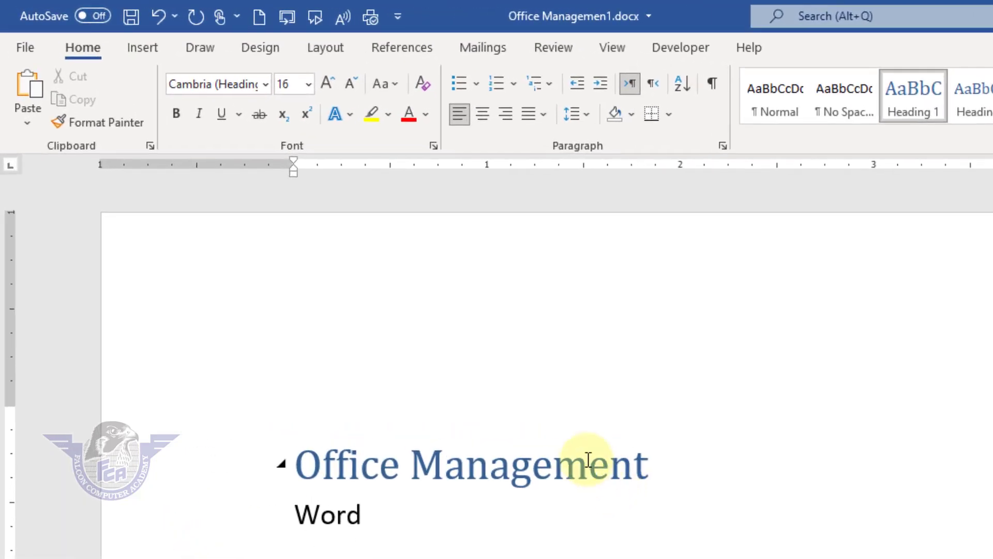
Step: Select every heading in the document that has formatting similar to the Office Management heading
{"action": "left_click", "coordinate": [588, 460]}
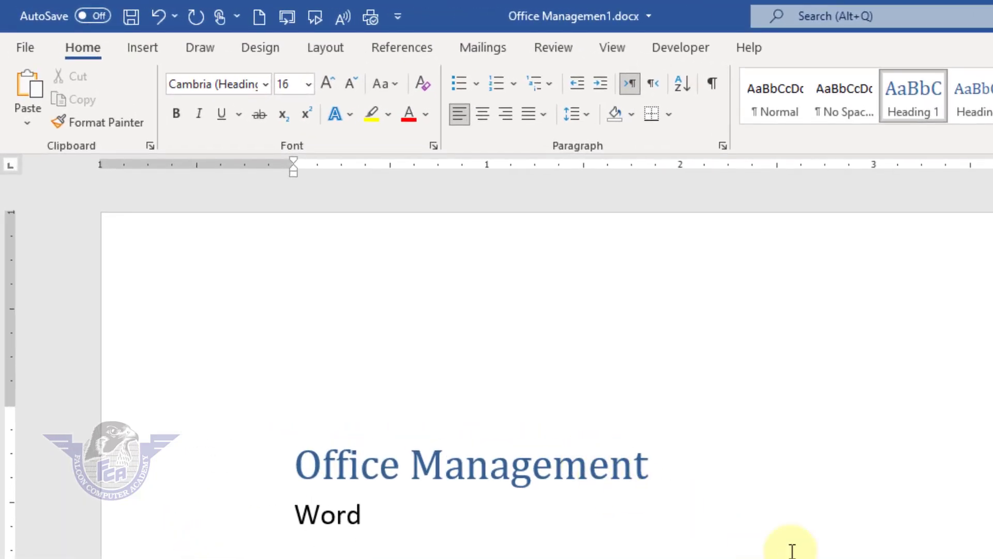
{"action": "left_click", "coordinate": [523, 462]}
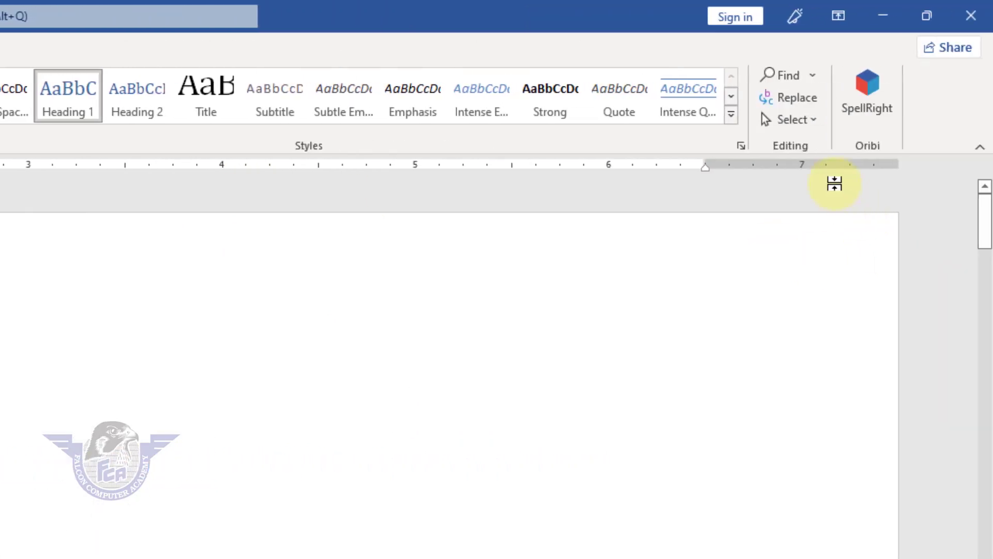
{"action": "left_click", "coordinate": [817, 122]}
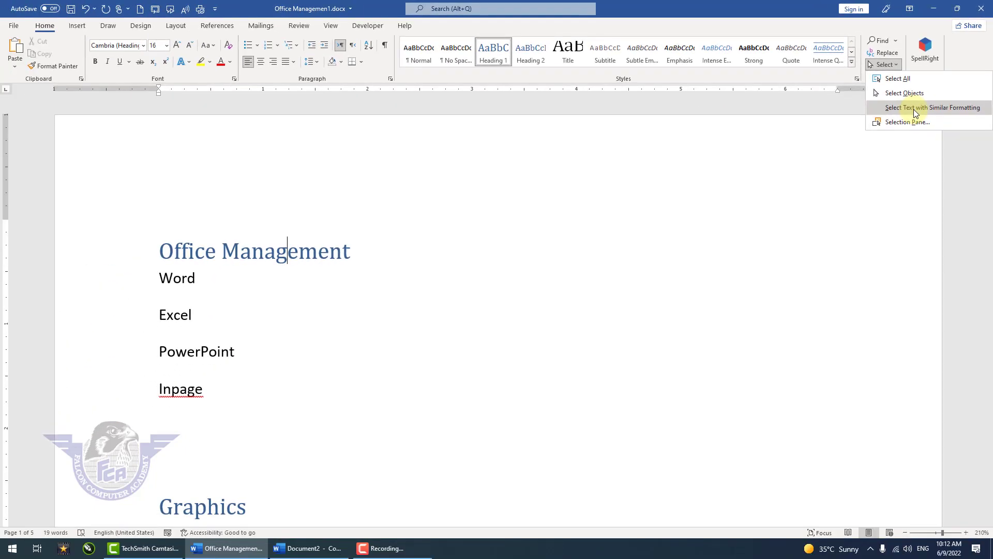
{"action": "left_click", "coordinate": [913, 110]}
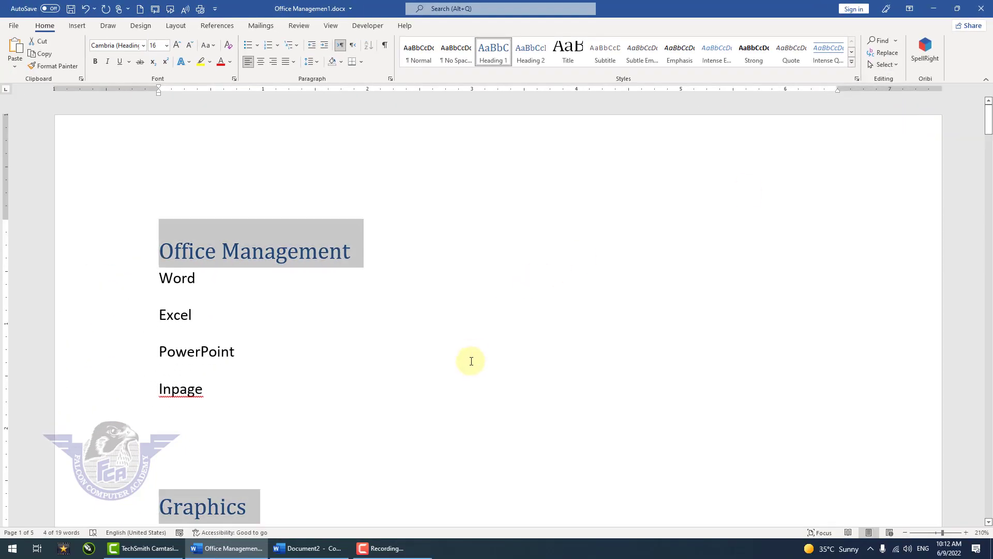
{"action": "scroll", "coordinate": [469, 386], "scroll_direction": "down", "scroll_amount": 3}
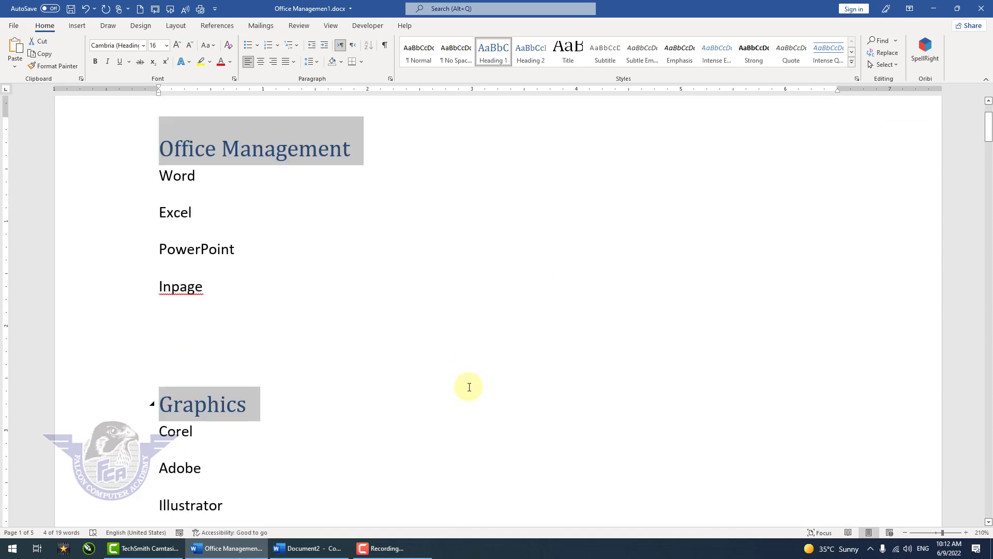
{"action": "scroll", "coordinate": [469, 386], "scroll_direction": "down", "scroll_amount": 3}
{"action": "scroll", "coordinate": [469, 386], "scroll_direction": "up", "scroll_amount": 5}
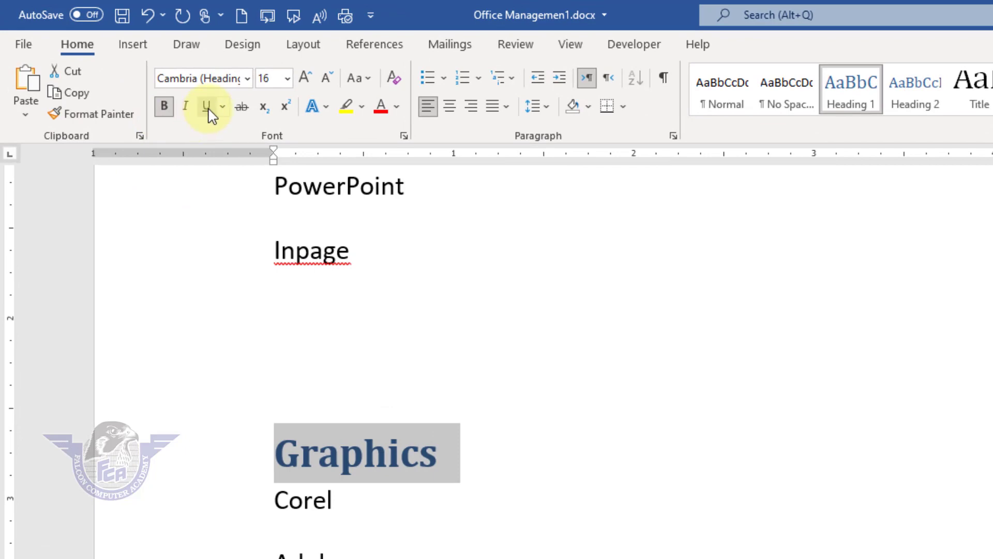
Step: Format the selected headings as bold, underlined, red text in the Times New Roman font
{"action": "left_click", "coordinate": [139, 72]}
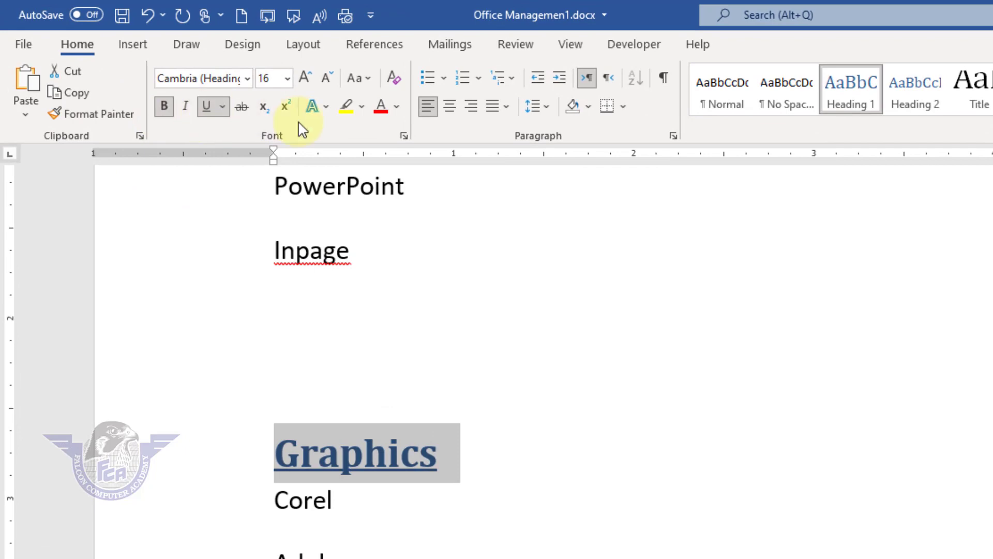
{"action": "left_click", "coordinate": [384, 114]}
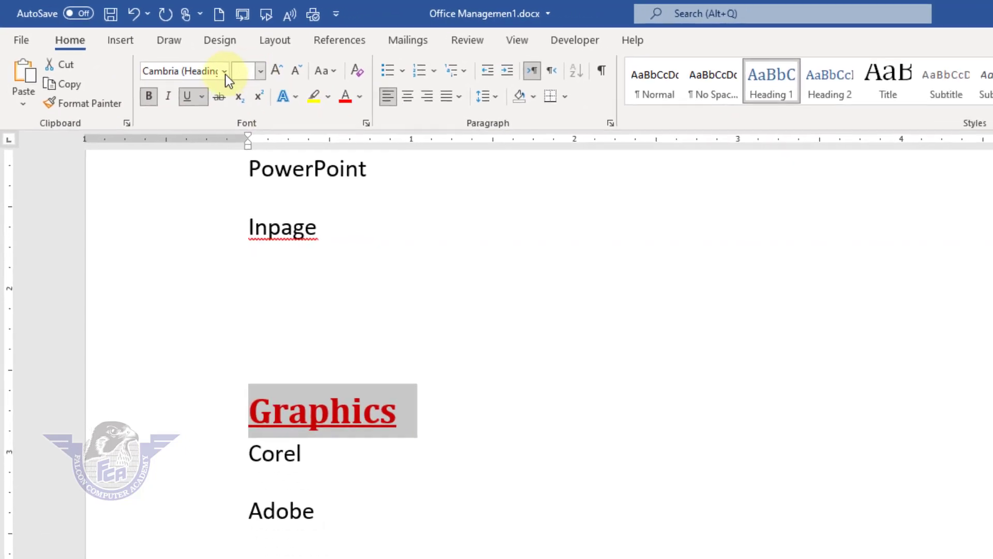
{"action": "left_click", "coordinate": [249, 81]}
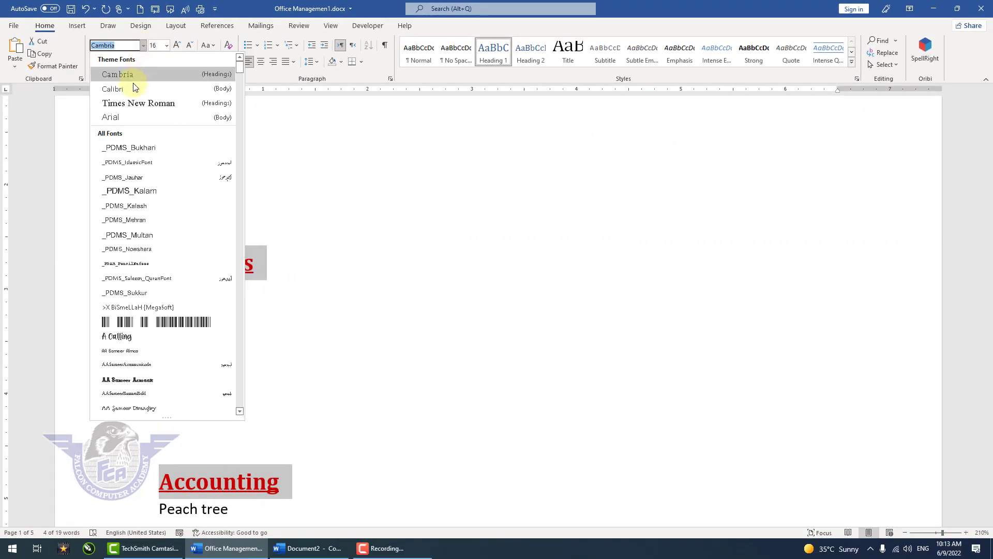
{"action": "left_click", "coordinate": [150, 105]}
{"action": "scroll", "coordinate": [362, 324], "scroll_direction": "up", "scroll_amount": 3}
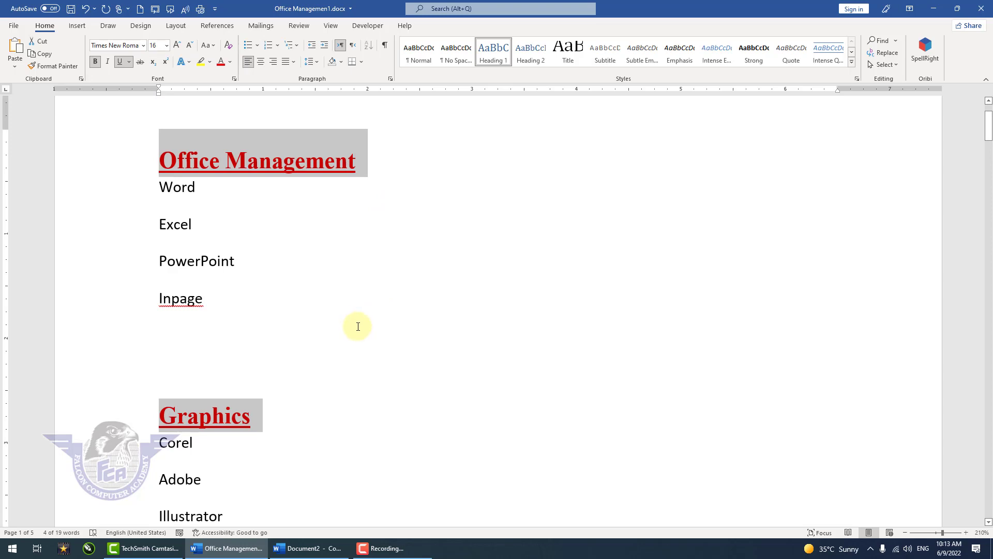
Step: Select all list text in the document that has formatting similar to the Excel line under Office Management
{"action": "left_click", "coordinate": [213, 261]}
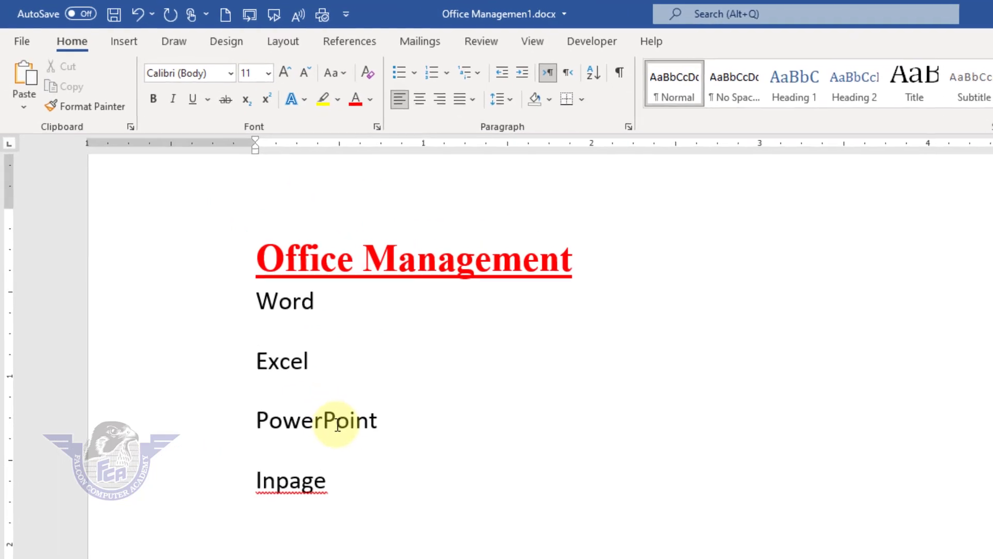
{"action": "left_click", "coordinate": [278, 364]}
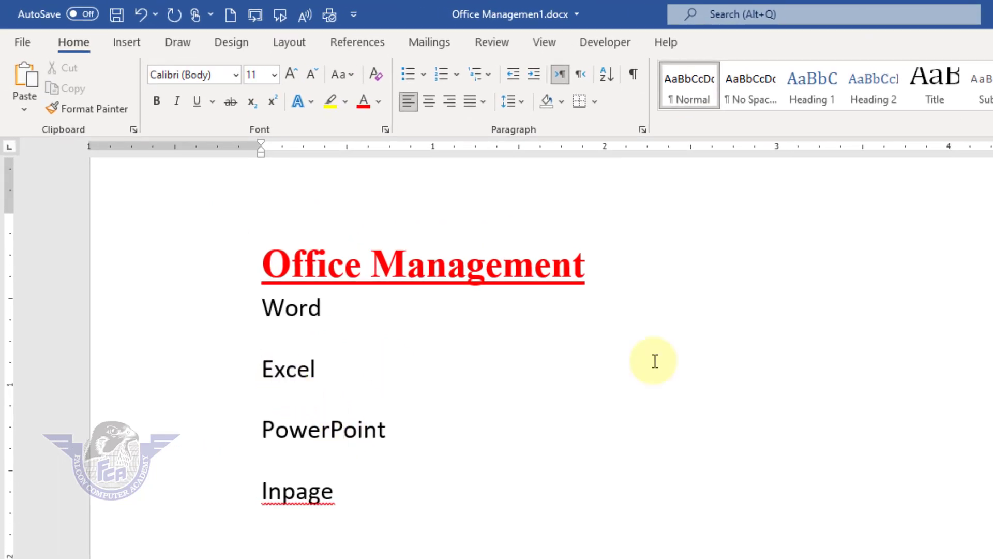
{"action": "left_click", "coordinate": [829, 108]}
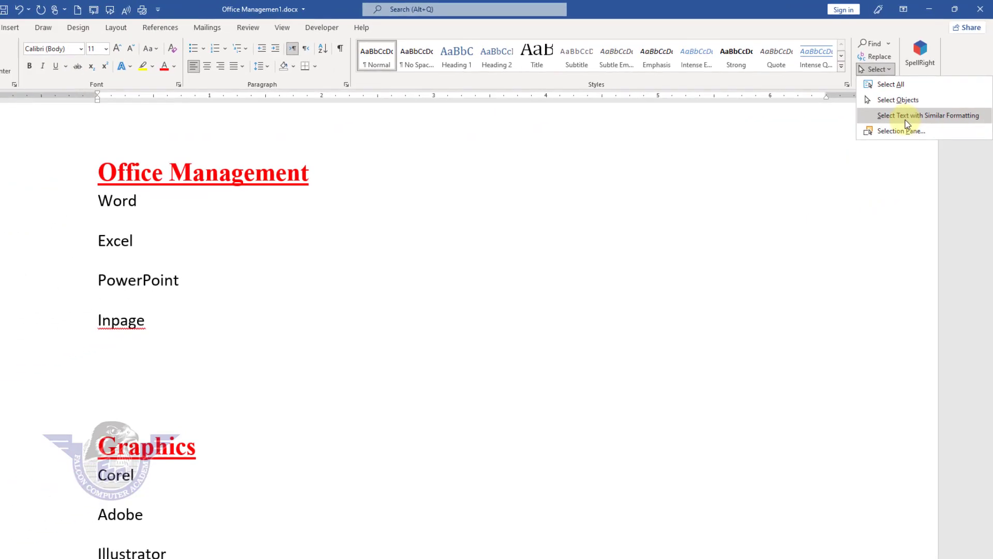
{"action": "left_click", "coordinate": [907, 116]}
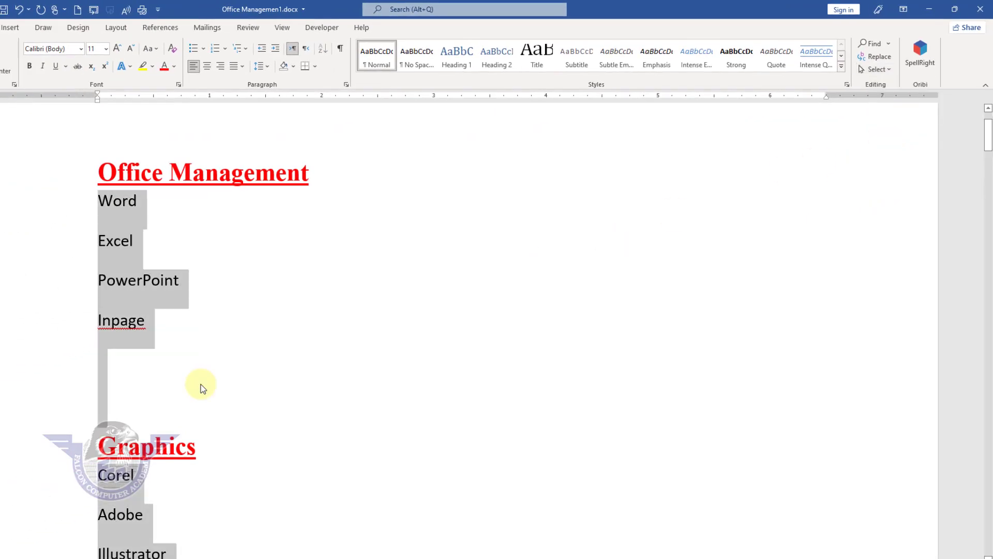
{"action": "scroll", "coordinate": [201, 387], "scroll_direction": "down", "scroll_amount": 5}
{"action": "scroll", "coordinate": [201, 387], "scroll_direction": "up", "scroll_amount": 6}
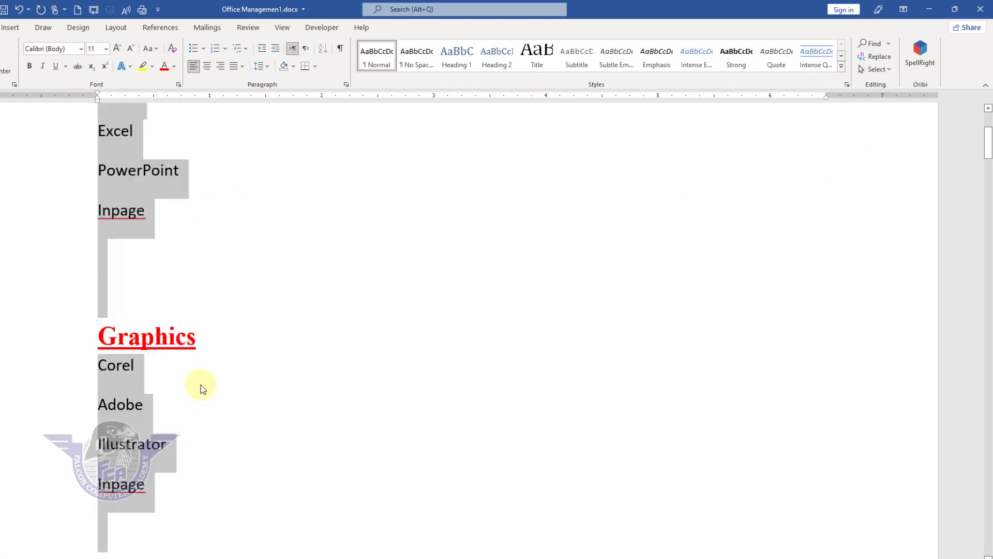
Step: Format the selected list text in standard blue with bold, italic and underline
{"action": "left_click", "coordinate": [175, 66]}
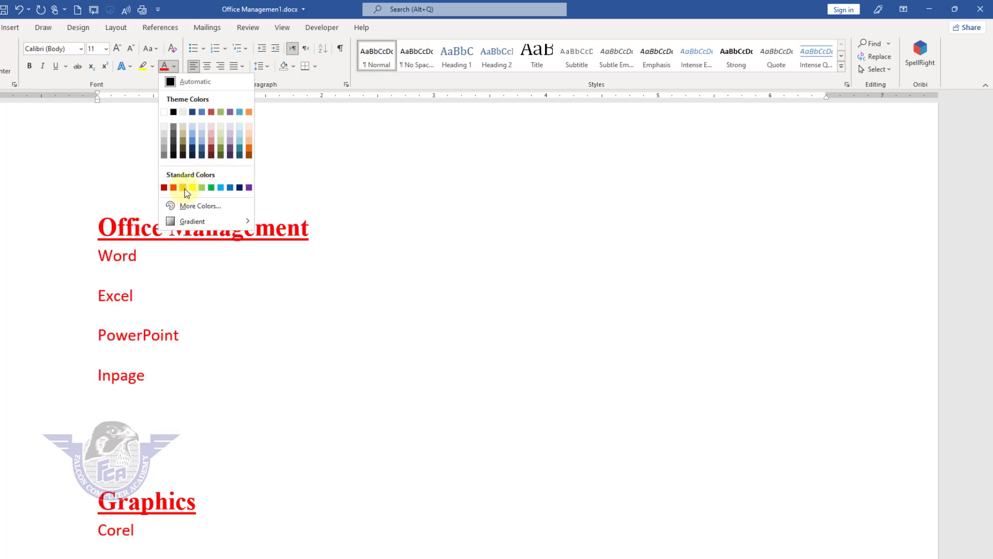
{"action": "left_click", "coordinate": [233, 187]}
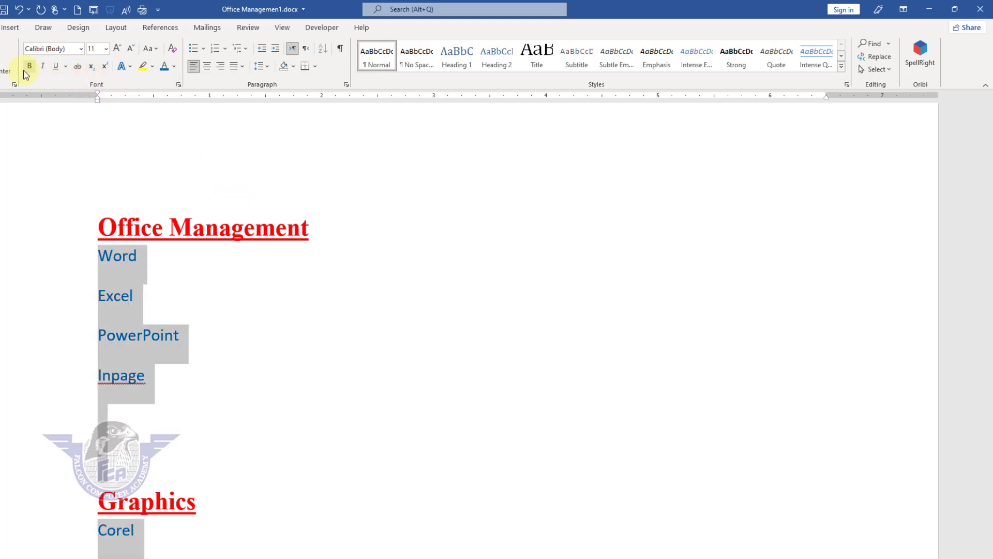
{"action": "left_click", "coordinate": [30, 68]}
{"action": "left_click", "coordinate": [43, 67]}
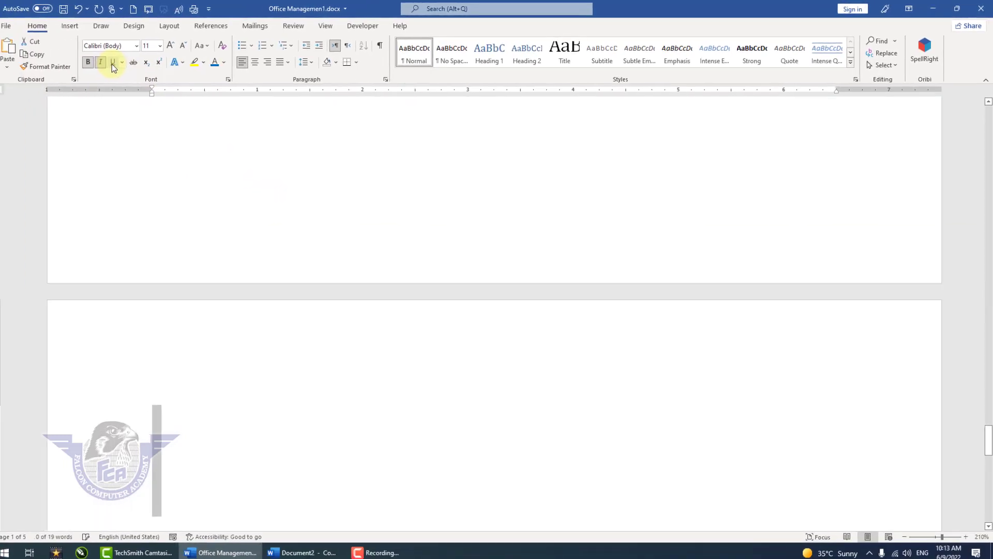
{"action": "left_click", "coordinate": [112, 65]}
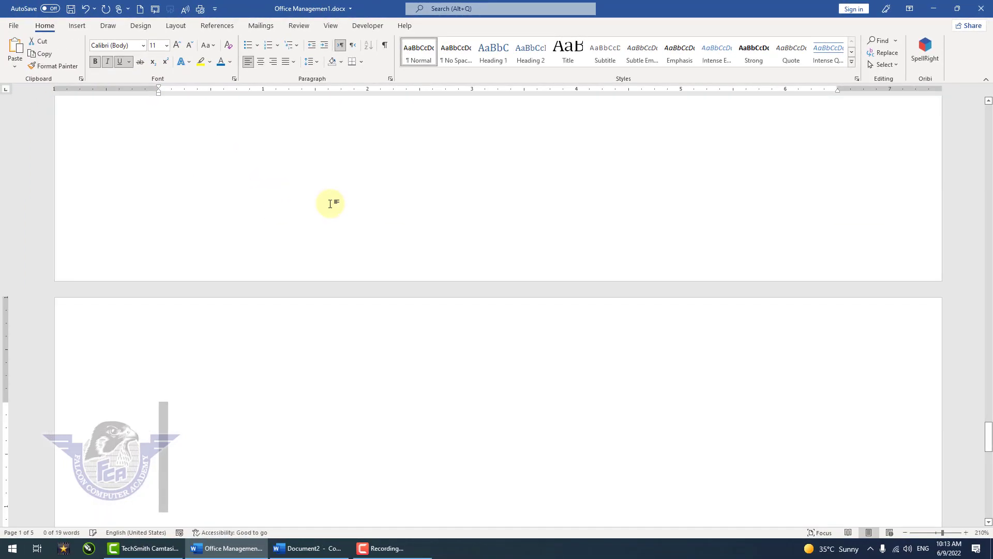
{"action": "scroll", "coordinate": [329, 204], "scroll_direction": "up", "scroll_amount": 5}
{"action": "scroll", "coordinate": [330, 205], "scroll_direction": "up", "scroll_amount": 10}
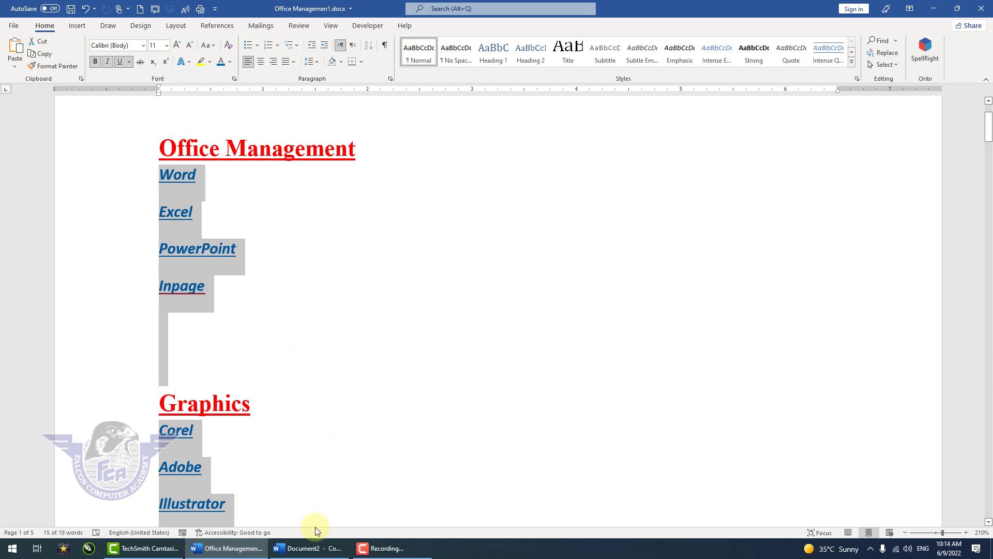
Step: Switch to Document2 and place the insertion point after the first sentence ending in "header, and sidebar."
{"action": "left_click", "coordinate": [309, 547]}
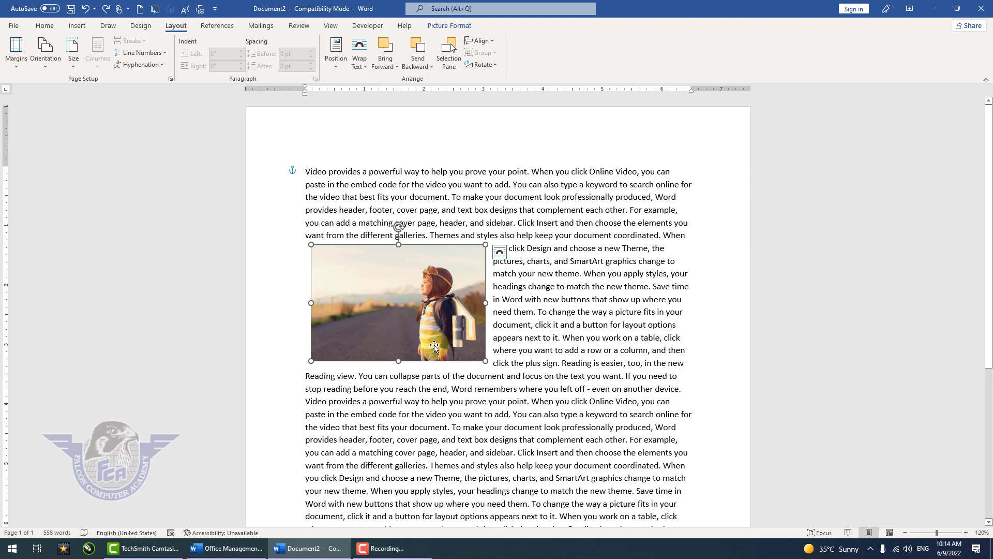
{"action": "left_click", "coordinate": [515, 222]}
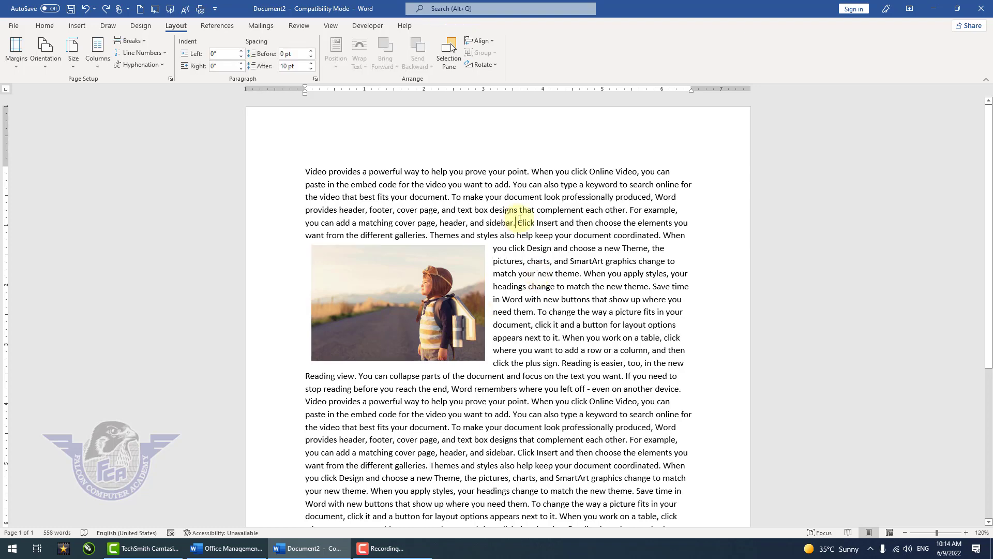
Step: Try adding four paragraph breaks after "header, and sidebar." beside the picture, and undo them
{"action": "key", "text": "Return"}
{"action": "key", "text": "Return"}
{"action": "key", "text": "Return"}
{"action": "key", "text": "Return"}
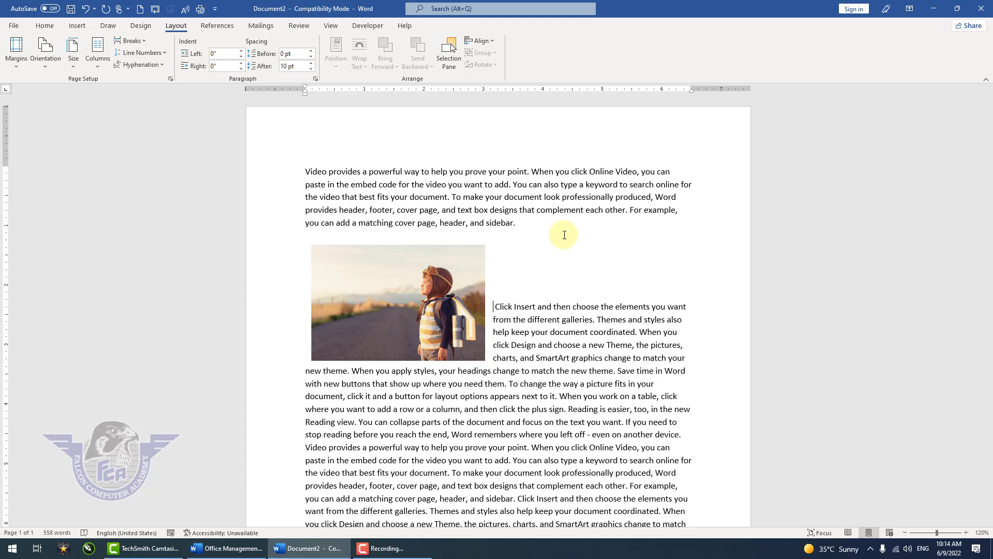
{"action": "key", "text": "ctrl+z"}
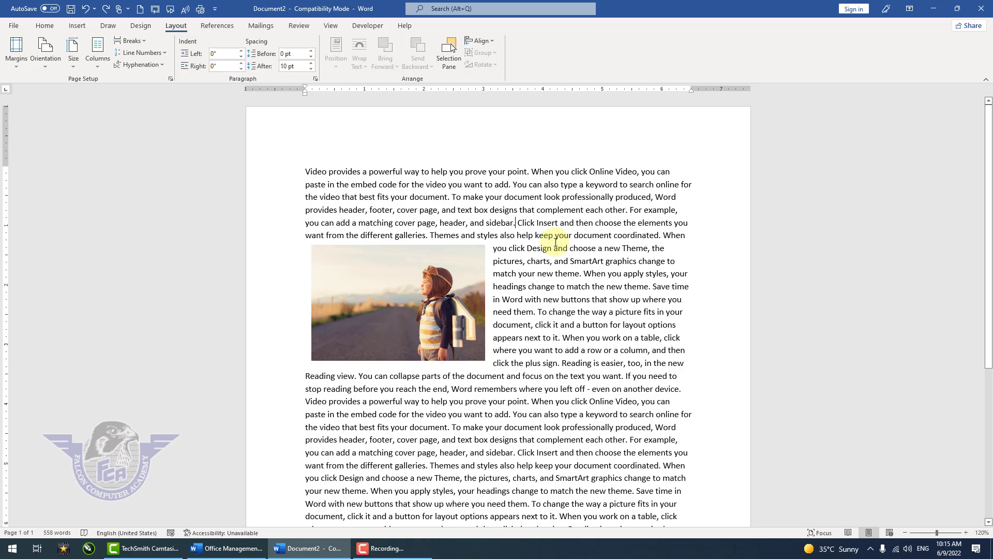
Step: Arrange the text of the document in three columns around the picture
{"action": "left_click", "coordinate": [401, 297]}
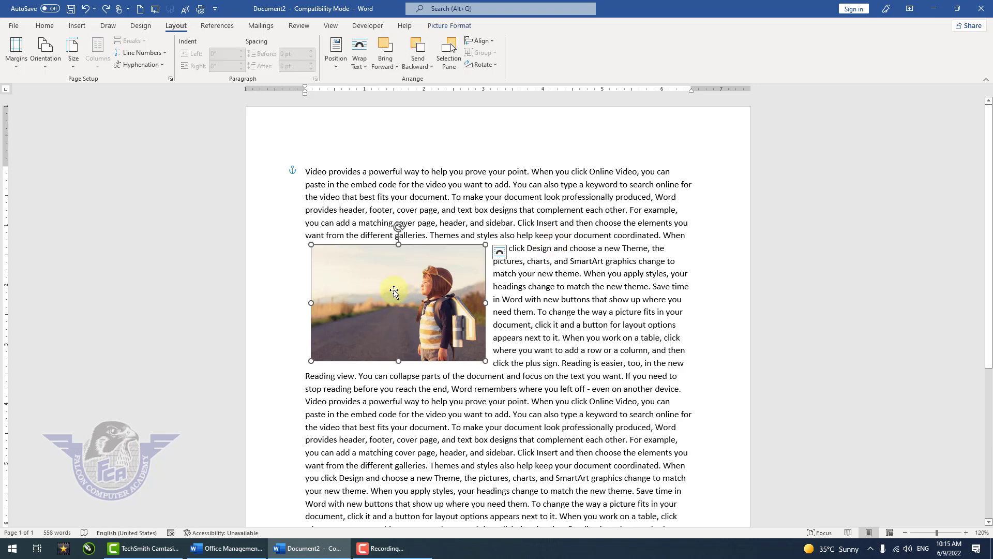
{"action": "left_click", "coordinate": [613, 313]}
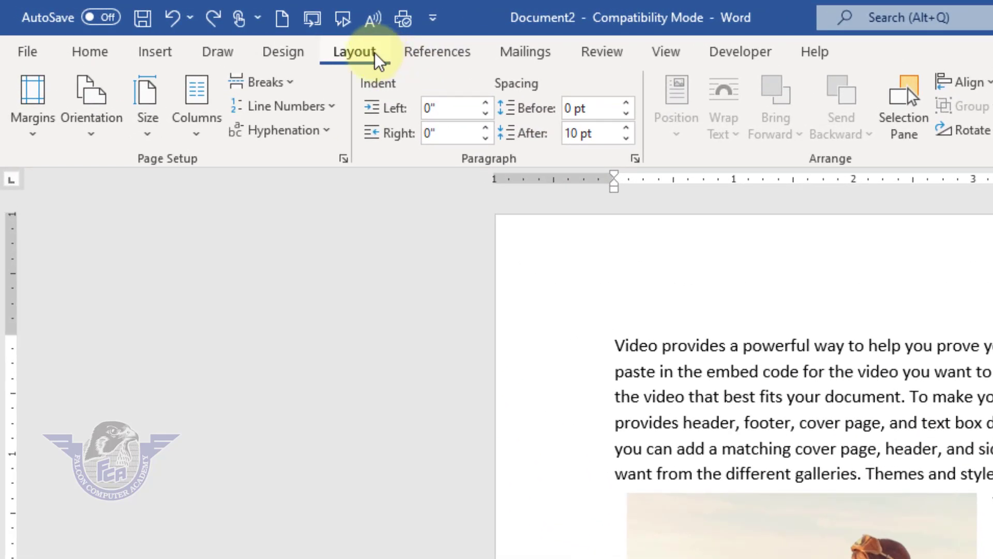
{"action": "left_click", "coordinate": [127, 80]}
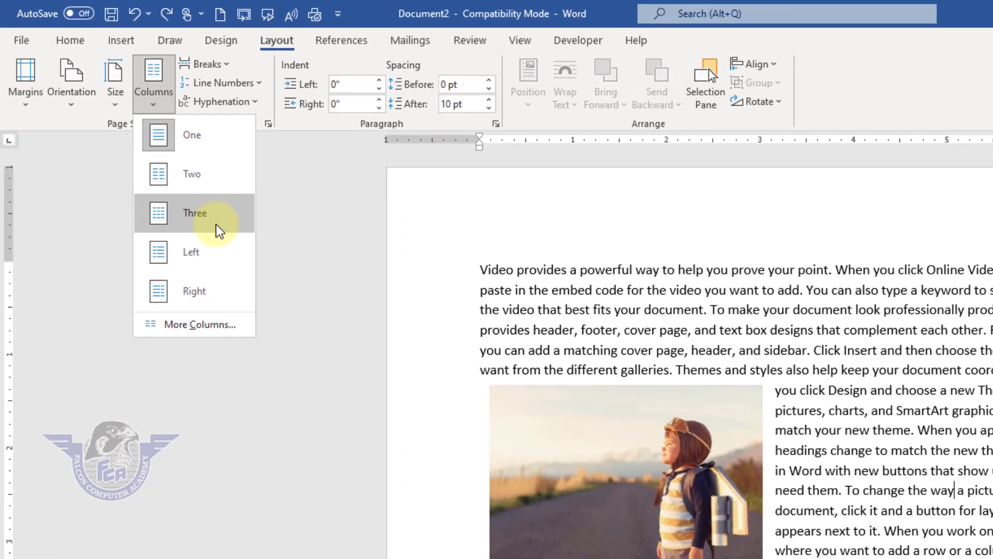
{"action": "left_click", "coordinate": [245, 272]}
Step: Resize the picture from its lower corner so that it extends across the first two text columns
{"action": "left_click", "coordinate": [455, 341]}
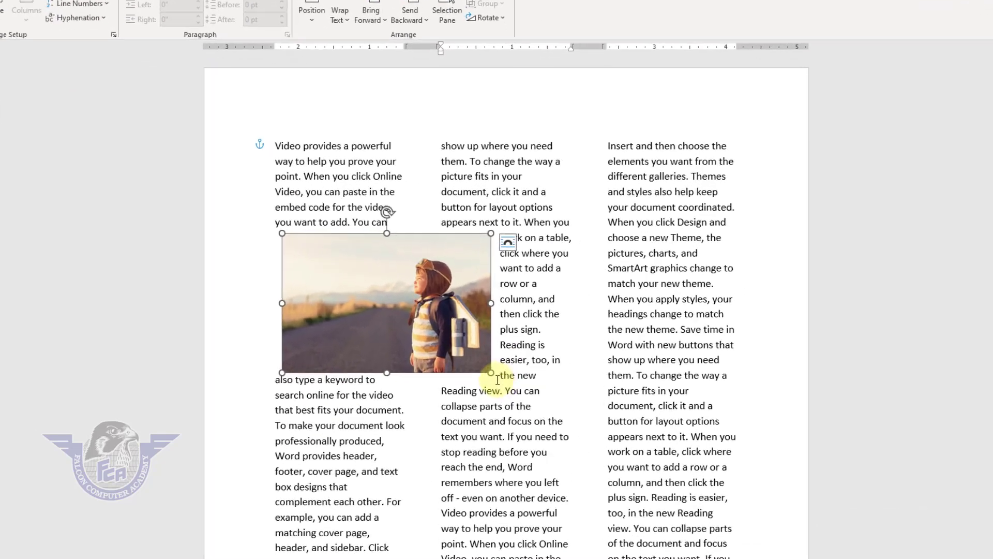
{"action": "left_click_drag", "start_coordinate": [485, 360], "coordinate": [569, 422]}
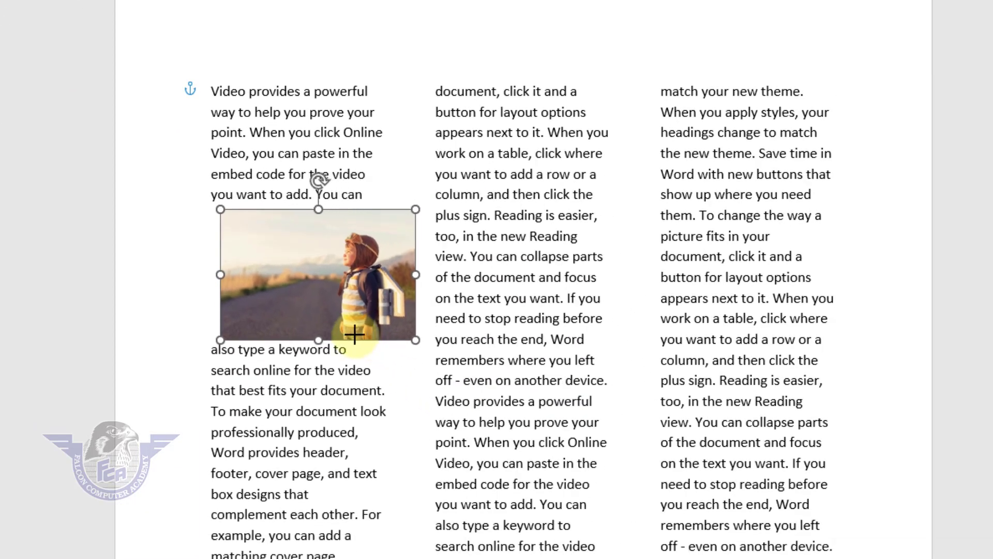
{"action": "left_click_drag", "start_coordinate": [715, 512], "coordinate": [587, 414]}
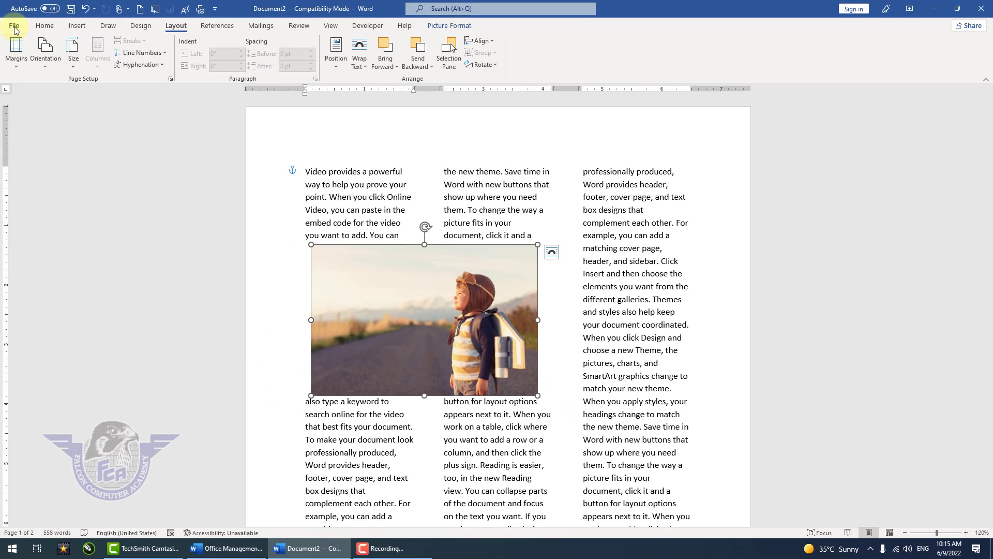
Step: Create a new blank document and generate sample text in it with =rand(1,35)
{"action": "left_click", "coordinate": [0, 0]}
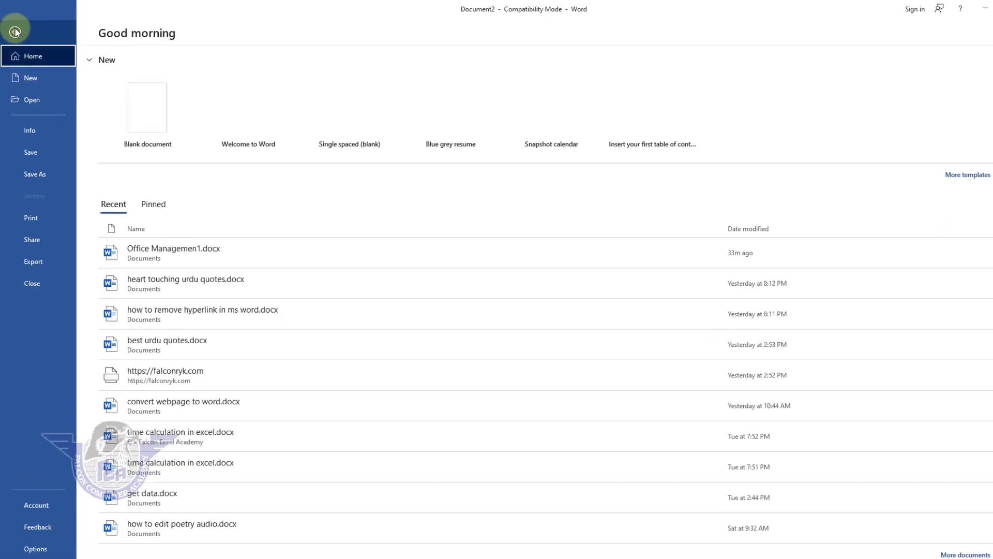
{"action": "left_click", "coordinate": [0, 45]}
{"action": "left_click", "coordinate": [325, 284]}
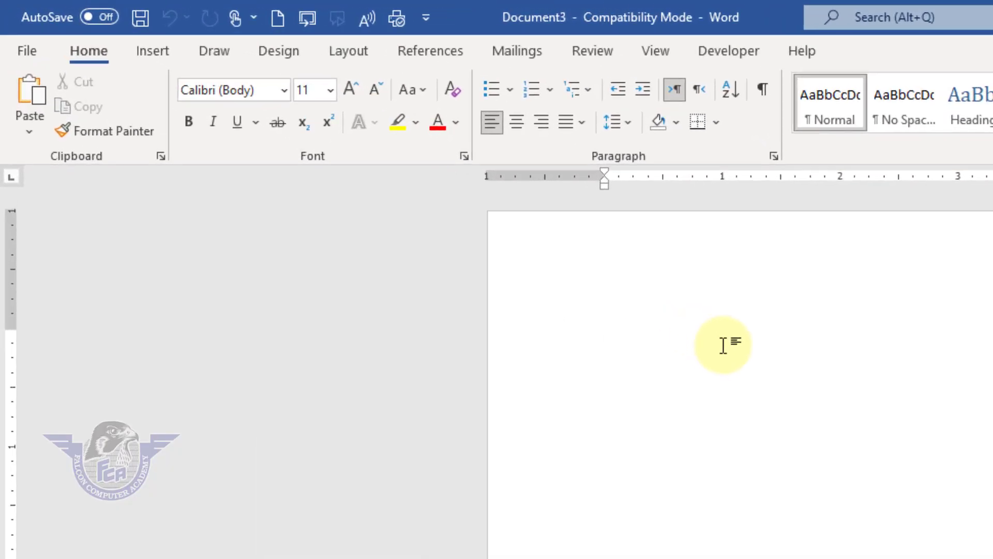
{"action": "type", "text": "="}
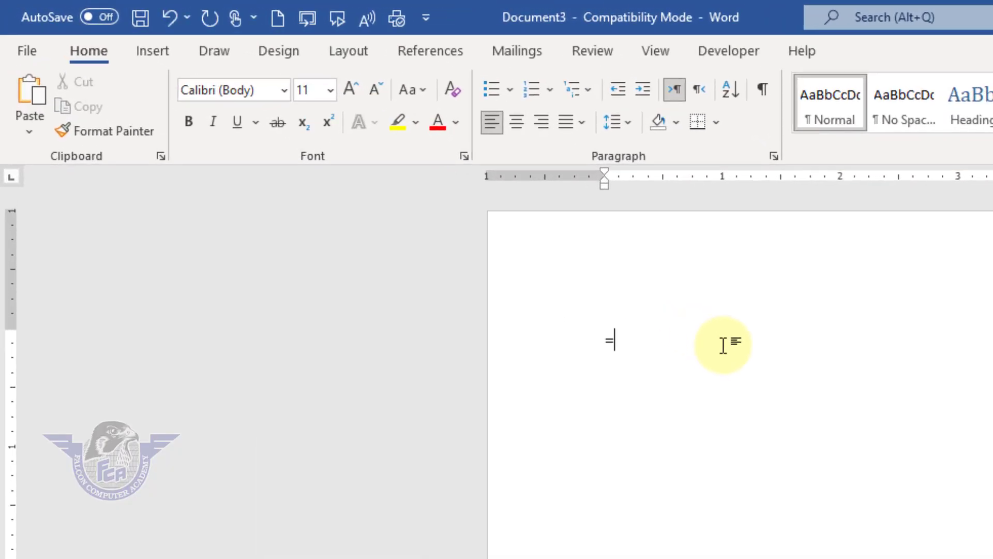
{"action": "type", "text": "rand"}
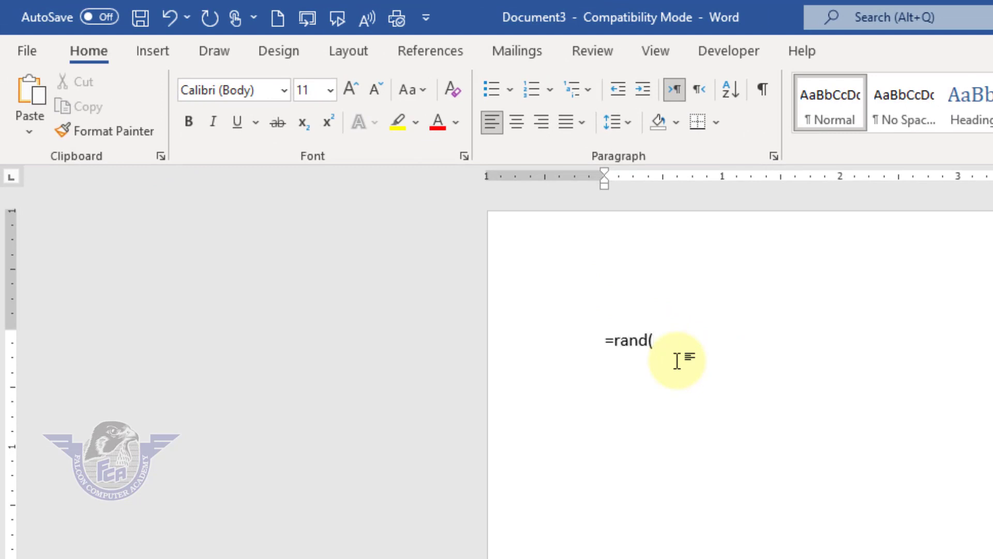
{"action": "type", "text": "(1,35)"}
{"action": "key", "text": "Return"}
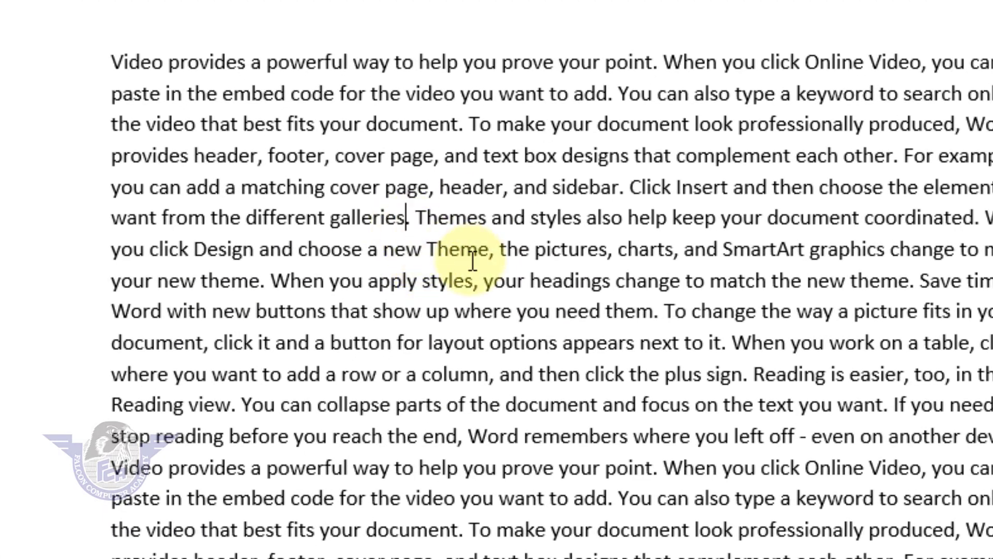
Step: Insert the stock image of a girl writing at a desk after the first sentence ending in "different galleries."
{"action": "left_click", "coordinate": [417, 221]}
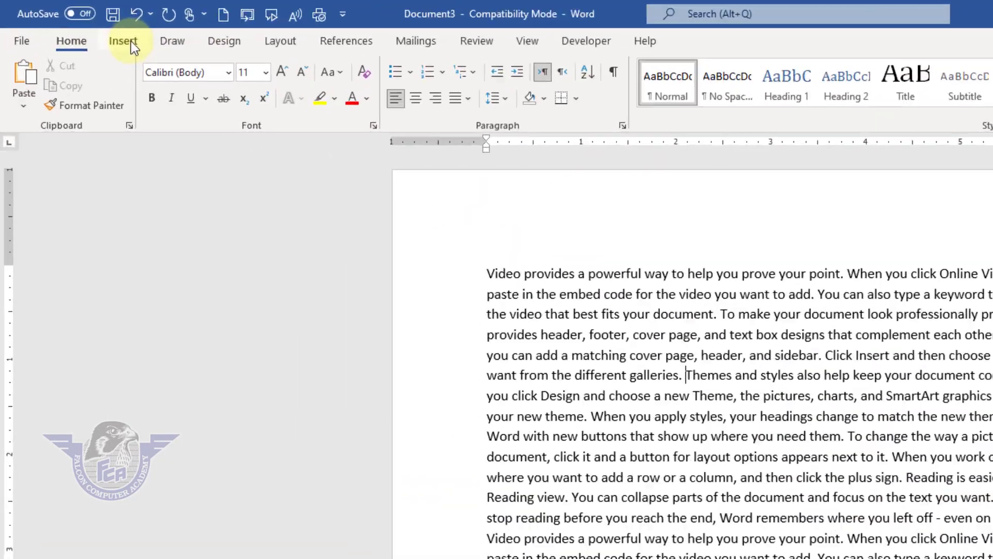
{"action": "left_click", "coordinate": [132, 42]}
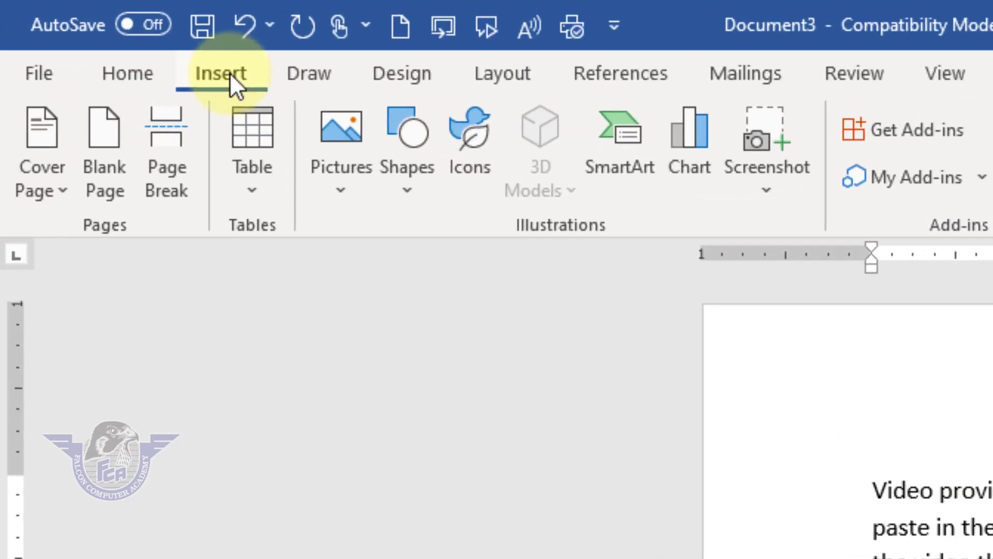
{"action": "left_click", "coordinate": [342, 189]}
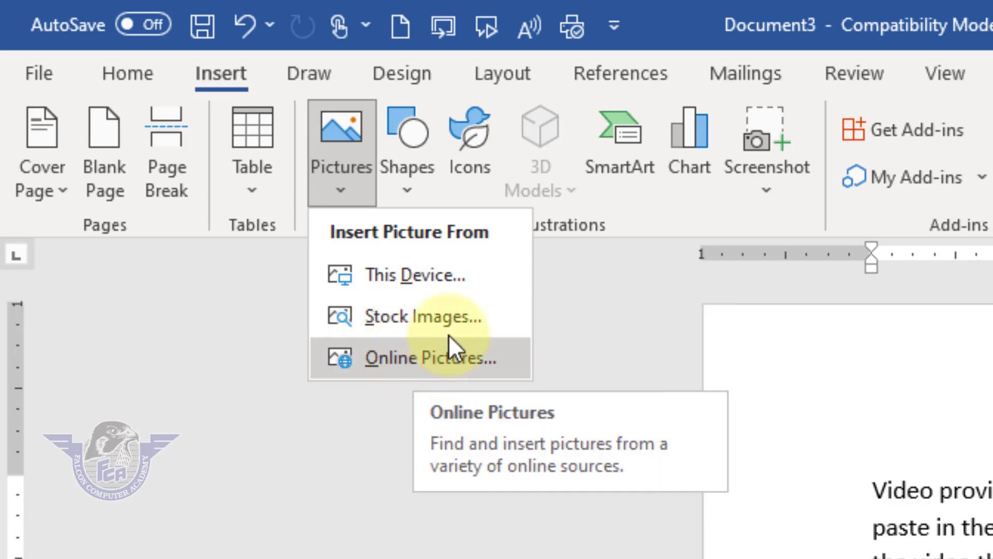
{"action": "left_click", "coordinate": [439, 318]}
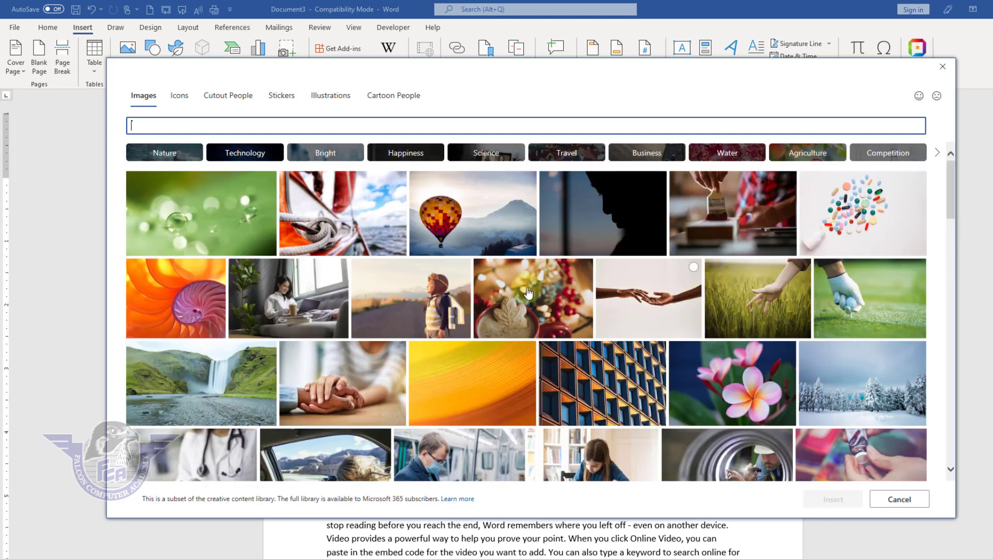
{"action": "scroll", "coordinate": [641, 422], "scroll_direction": "down", "scroll_amount": 2}
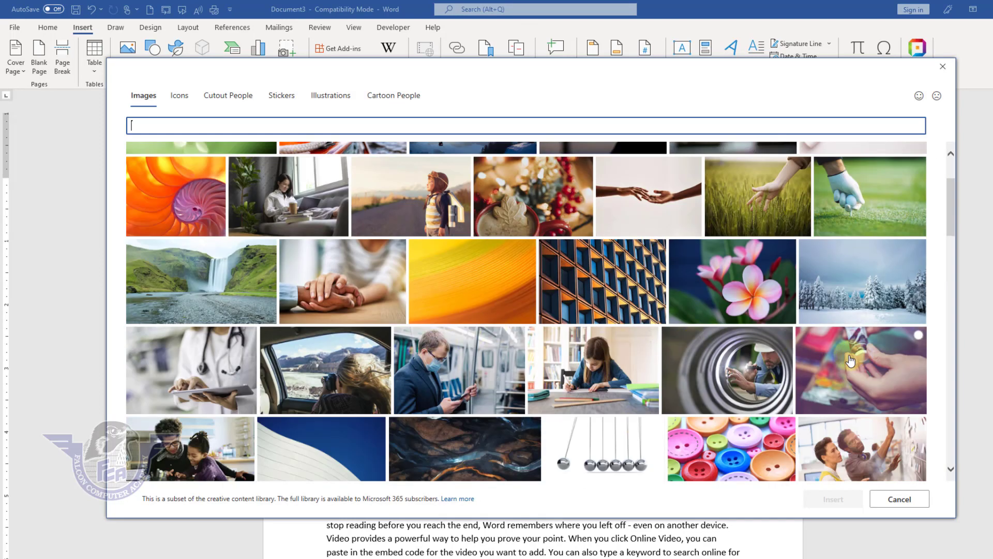
{"action": "left_click", "coordinate": [610, 355]}
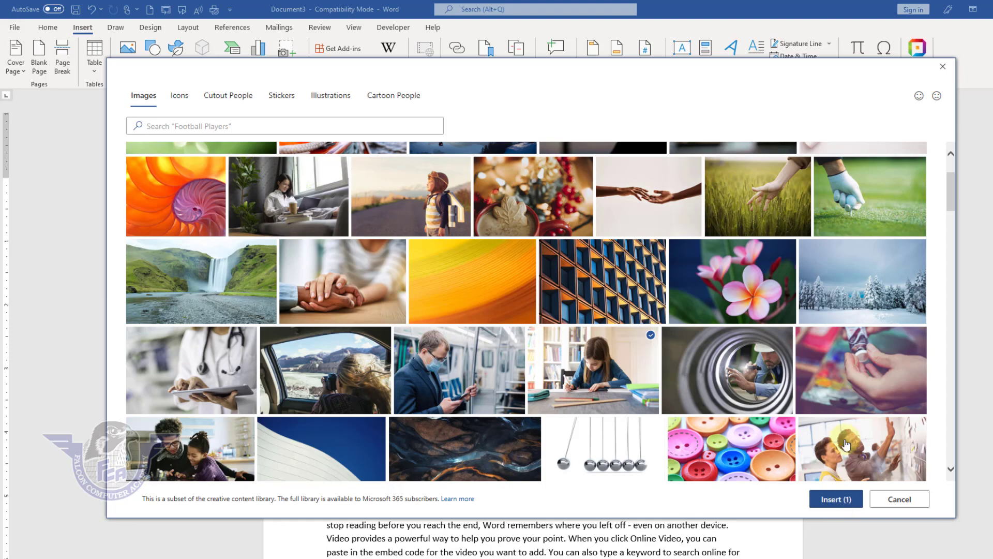
{"action": "left_click", "coordinate": [856, 209]}
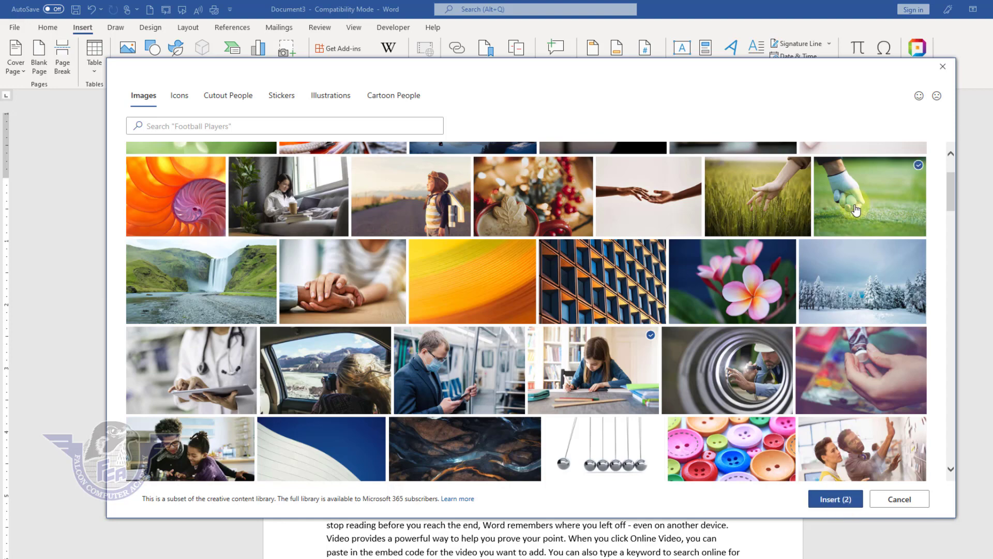
{"action": "left_click", "coordinate": [856, 209]}
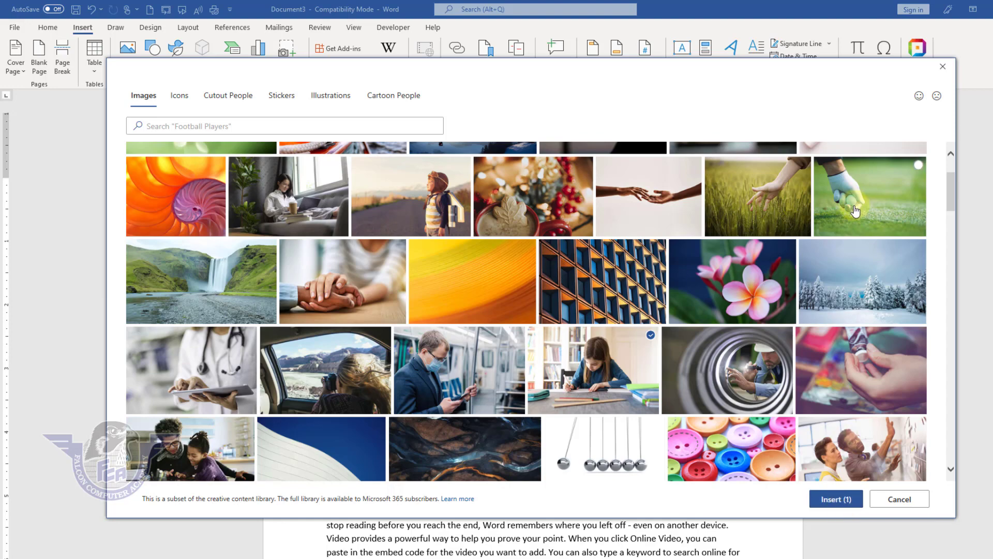
{"action": "left_click", "coordinate": [843, 499]}
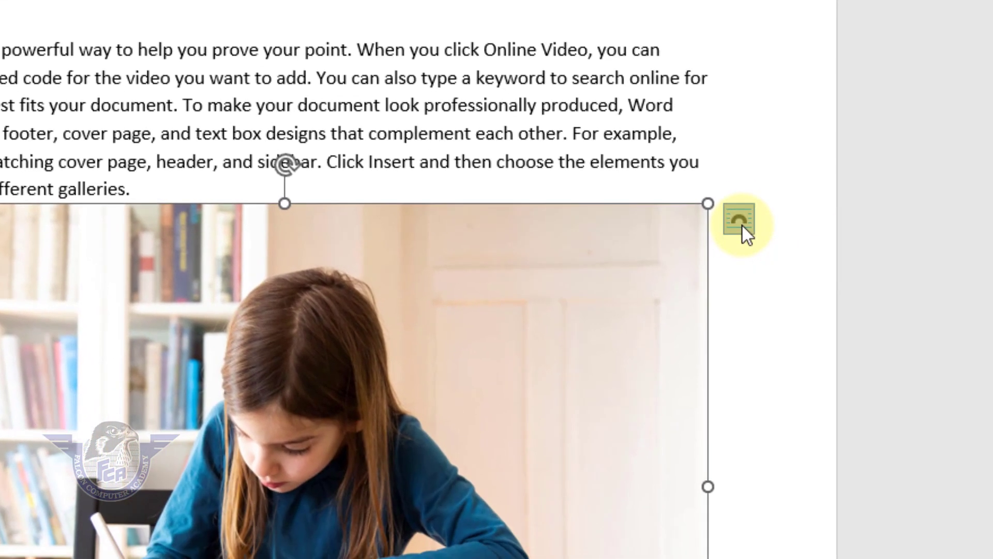
Step: Set the picture to Square text wrapping with a fixed position on the page, and shrink it to about half the text width
{"action": "left_click", "coordinate": [827, 369]}
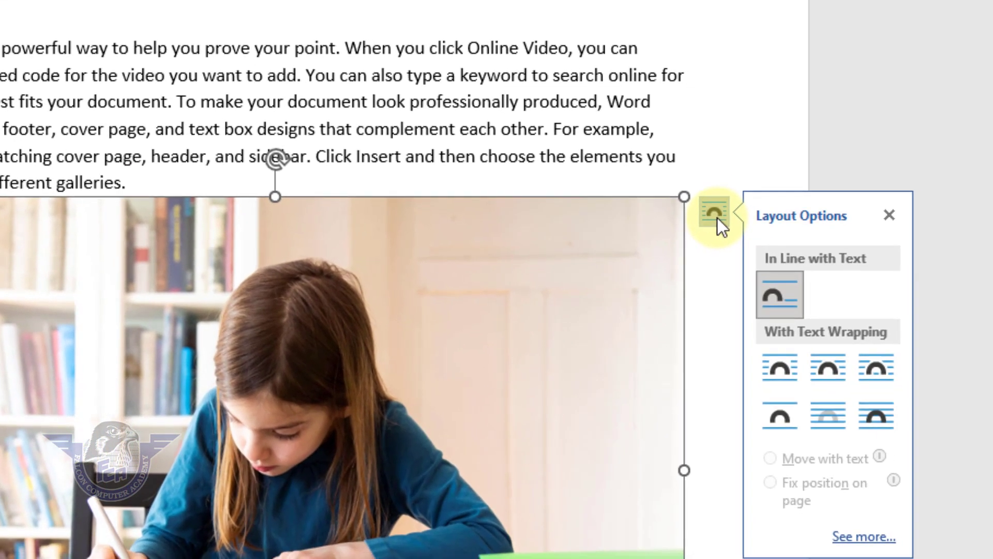
{"action": "left_click", "coordinate": [785, 367]}
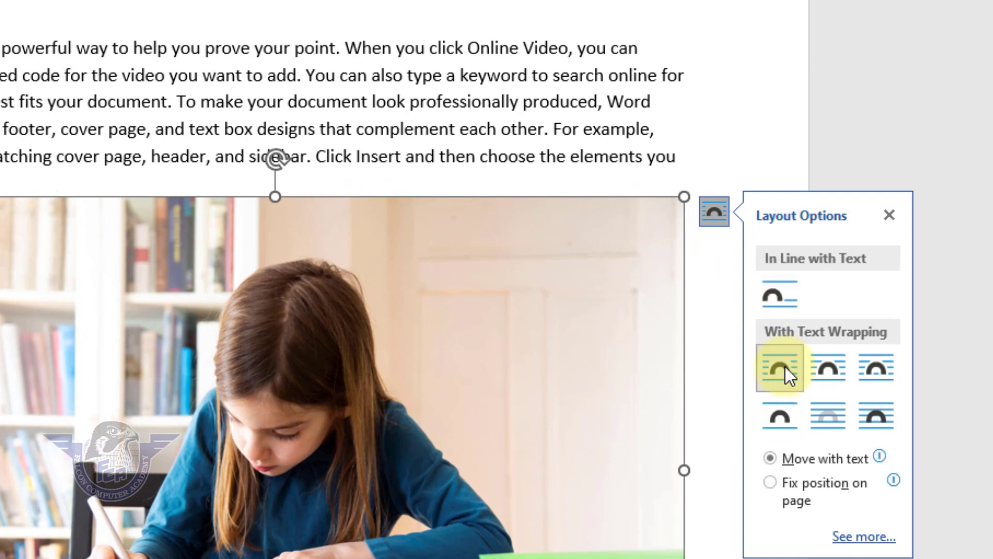
{"action": "left_click", "coordinate": [825, 496]}
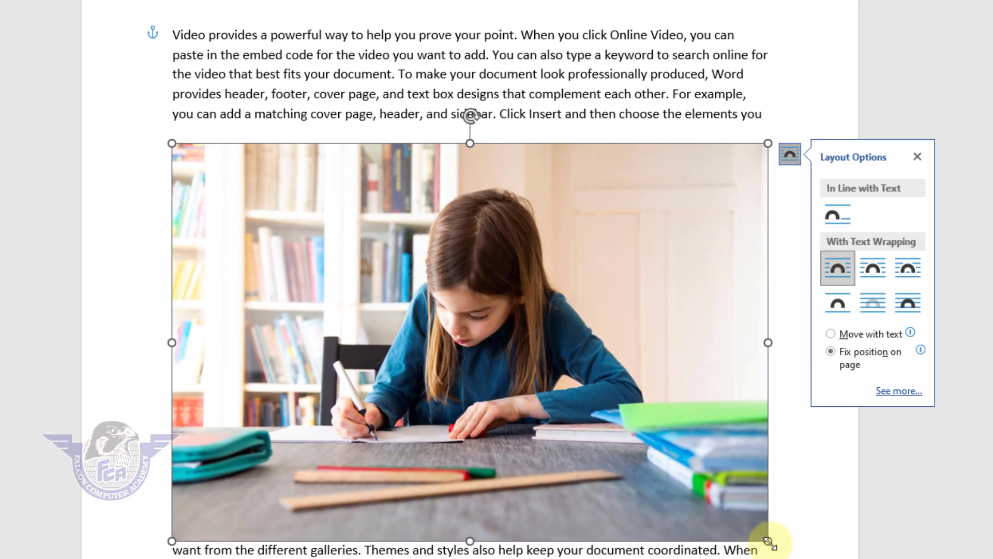
{"action": "left_click_drag", "start_coordinate": [768, 540], "coordinate": [455, 333]}
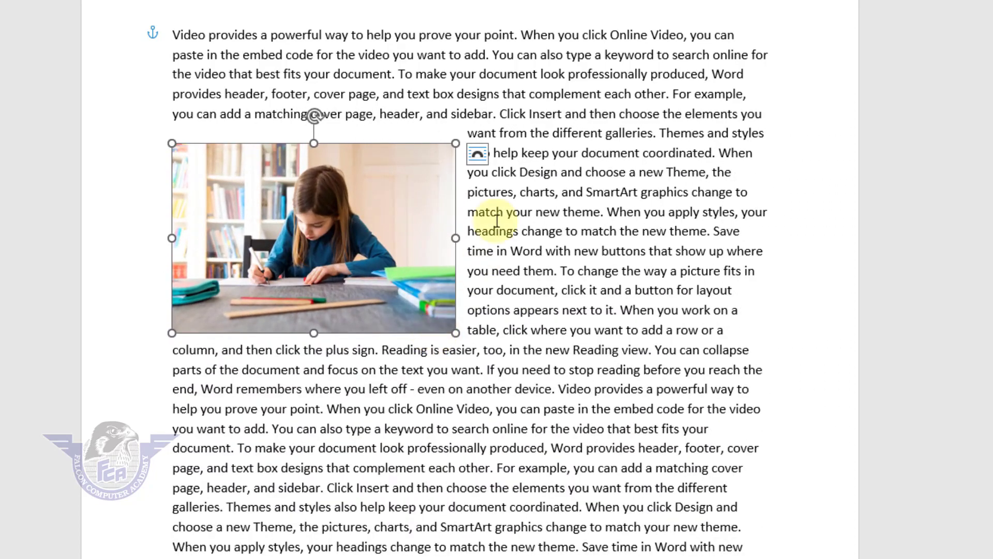
Step: Try adding five paragraph breaks after "header, and sidebar." above the picture, and remove them
{"action": "left_click", "coordinate": [509, 114]}
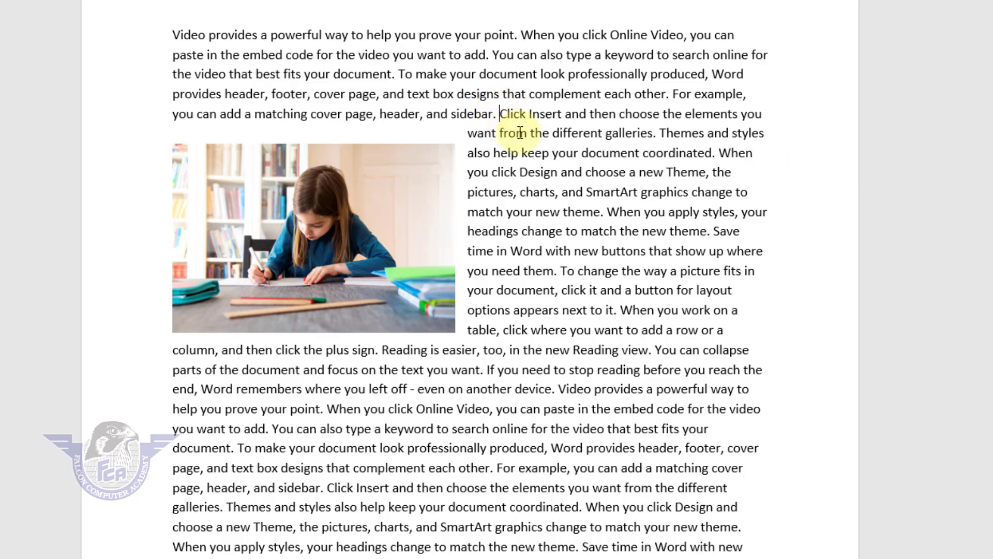
{"action": "key", "text": "Return"}
{"action": "key", "text": "Return"}
{"action": "key", "text": "Return"}
{"action": "key", "text": "Return"}
{"action": "key", "text": "Return"}
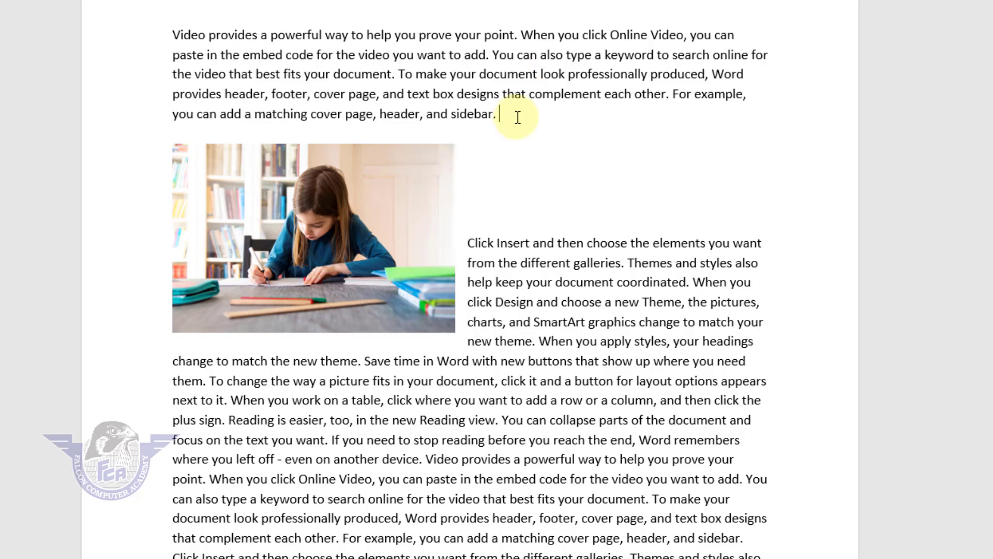
{"action": "key", "text": "BackSpace"}
{"action": "key", "text": "BackSpace"}
{"action": "key", "text": "BackSpace"}
{"action": "key", "text": "BackSpace"}
{"action": "key", "text": "BackSpace"}
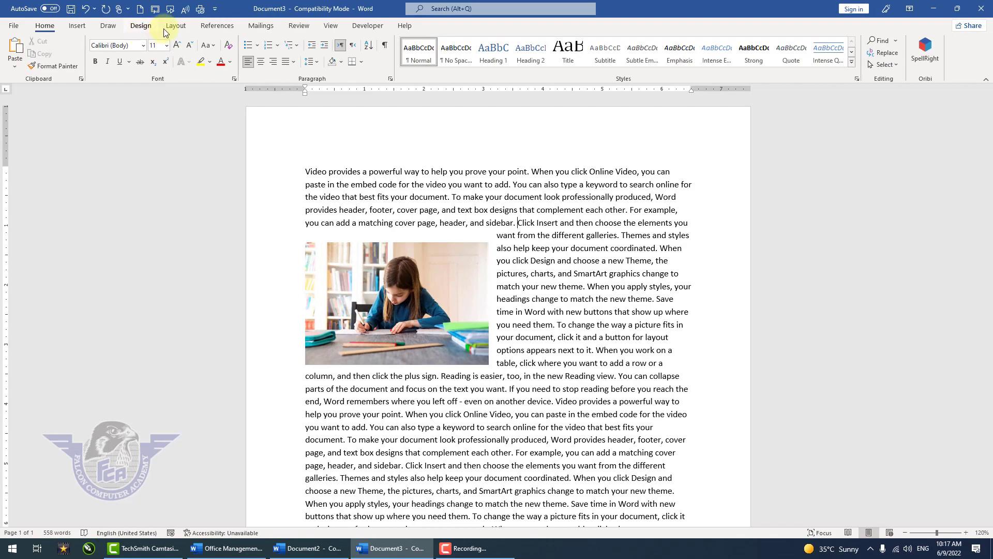
Step: Arrange the text in three columns and enlarge the picture from its lower corner across most of the first two columns
{"action": "left_click", "coordinate": [168, 24]}
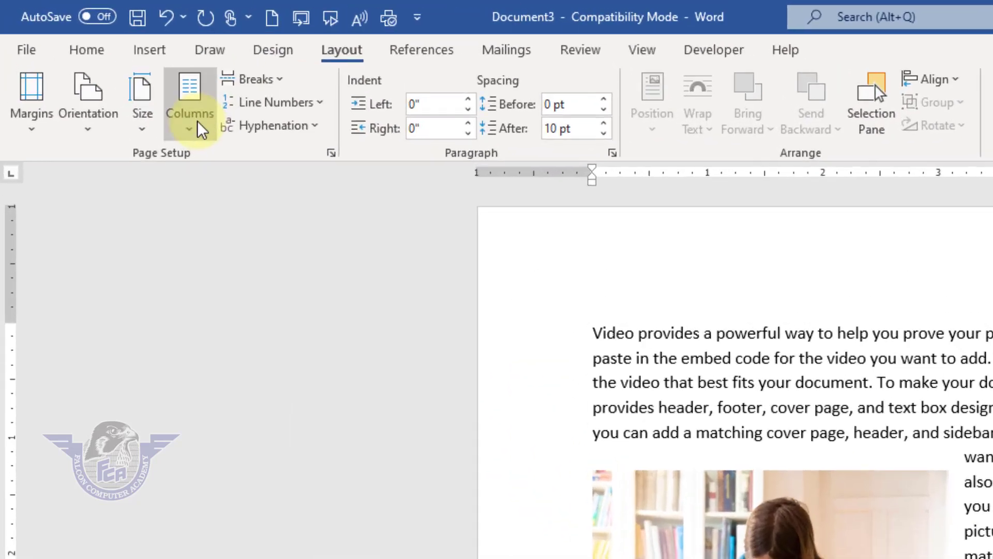
{"action": "left_click", "coordinate": [102, 54]}
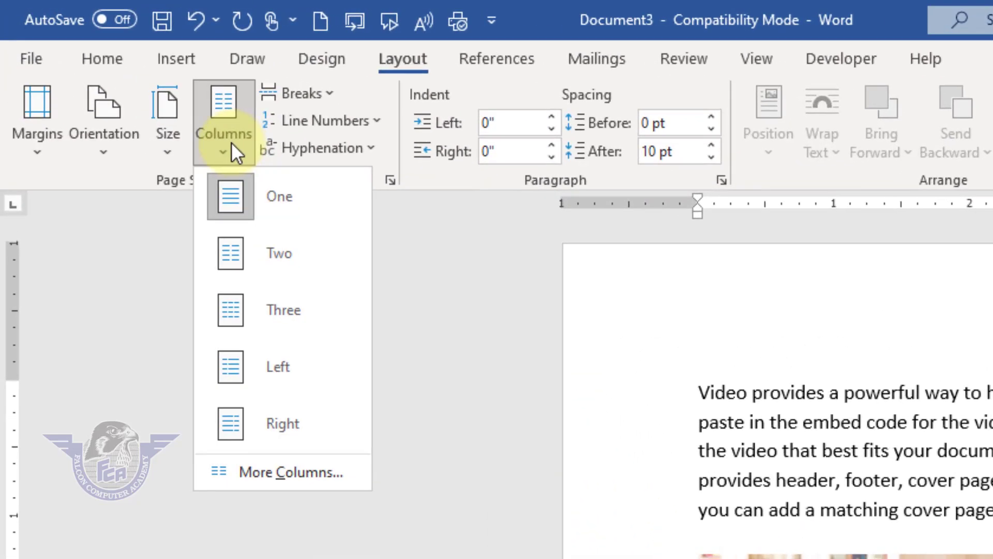
{"action": "left_click", "coordinate": [245, 287]}
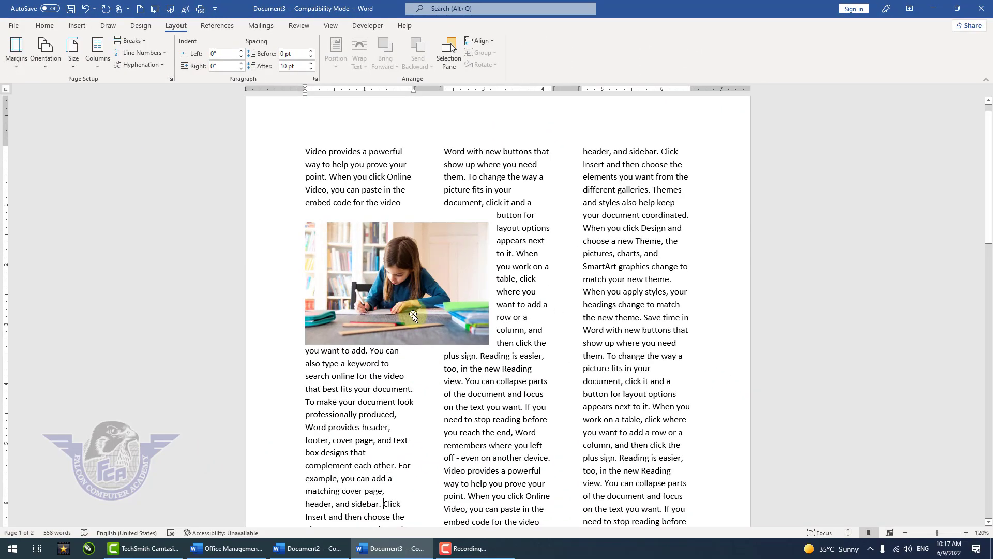
{"action": "left_click", "coordinate": [450, 326]}
{"action": "left_click_drag", "start_coordinate": [490, 344], "coordinate": [494, 367]}
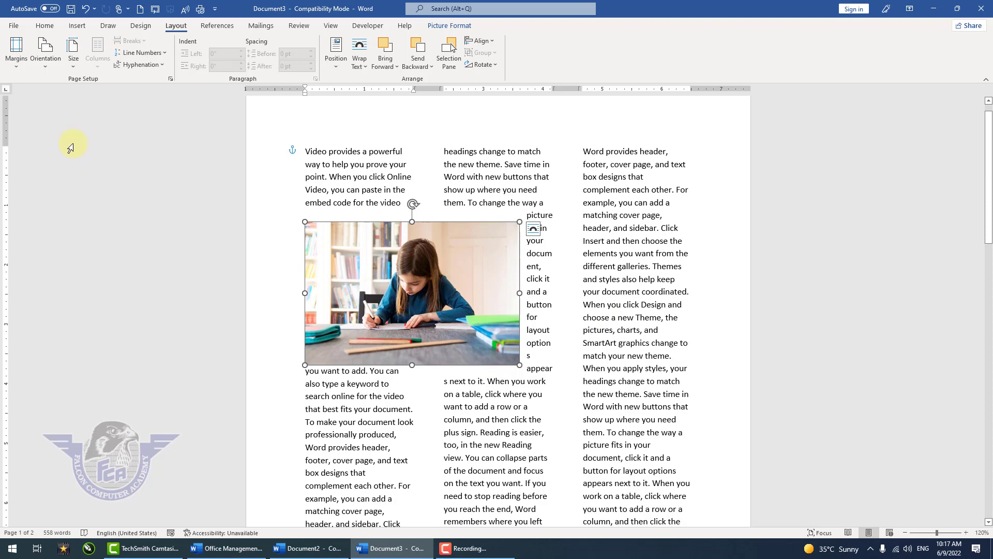
Step: Create another blank document and insert page breaks until it has seven pages
{"action": "left_click", "coordinate": [14, 26]}
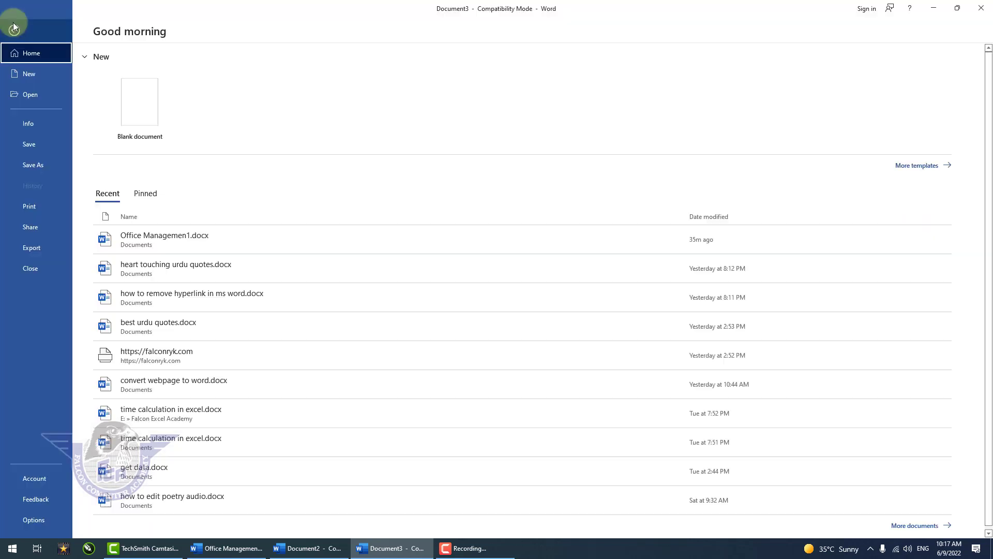
{"action": "left_click", "coordinate": [29, 74]}
{"action": "left_click", "coordinate": [197, 155]}
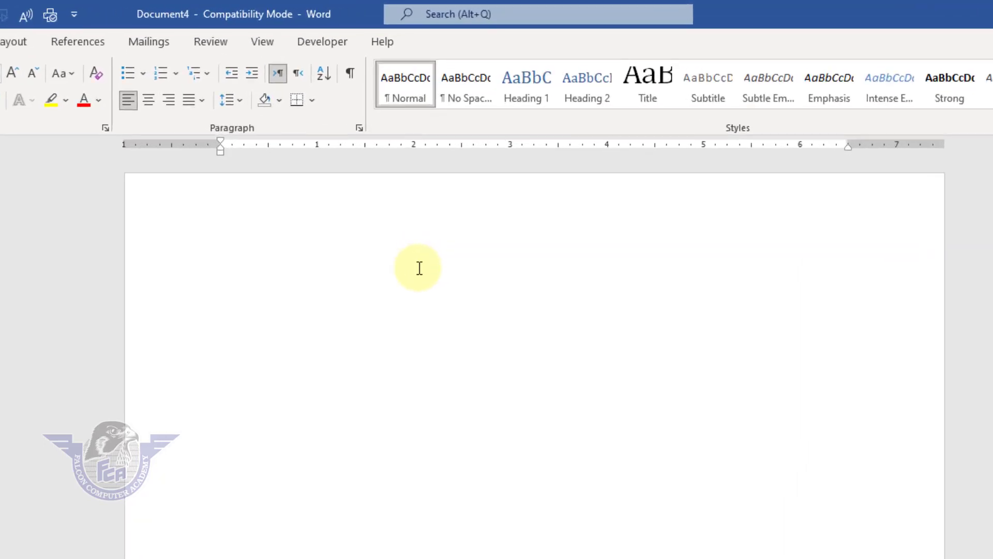
{"action": "key", "text": "ctrl+Return"}
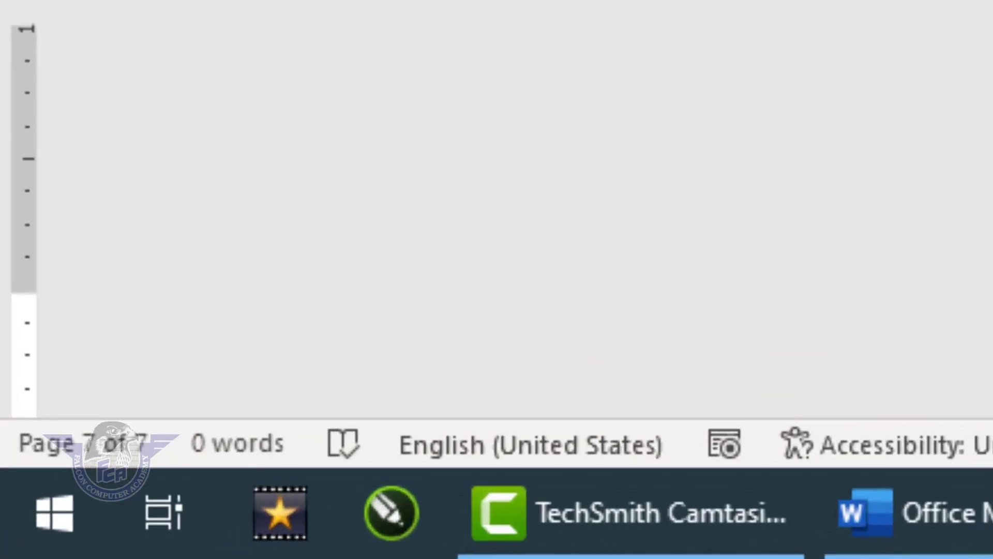
Step: Hide the white space between the pages of the seven-page document
{"action": "scroll", "coordinate": [496, 209], "scroll_direction": "up", "scroll_amount": 3}
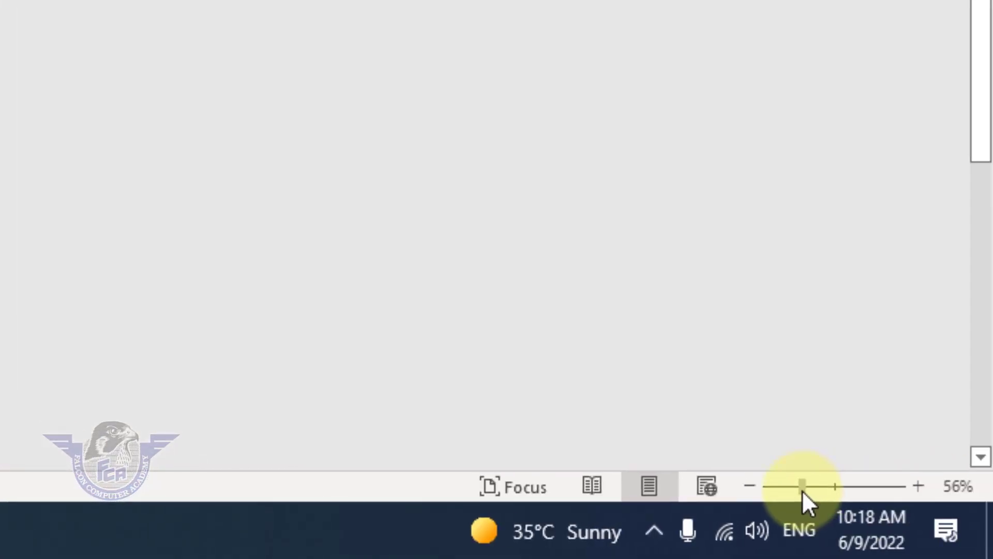
{"action": "left_click_drag", "start_coordinate": [802, 489], "coordinate": [791, 512]}
{"action": "left_click_drag", "start_coordinate": [919, 538], "coordinate": [938, 535]}
{"action": "scroll", "coordinate": [643, 319], "scroll_direction": "up", "scroll_amount": 15}
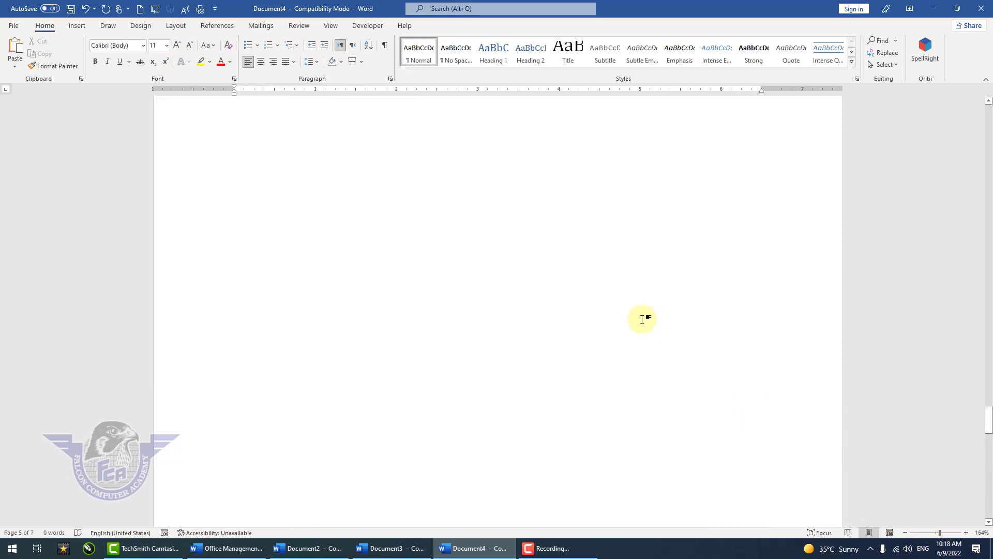
{"action": "left_click_drag", "start_coordinate": [988, 400], "coordinate": [986, 82]}
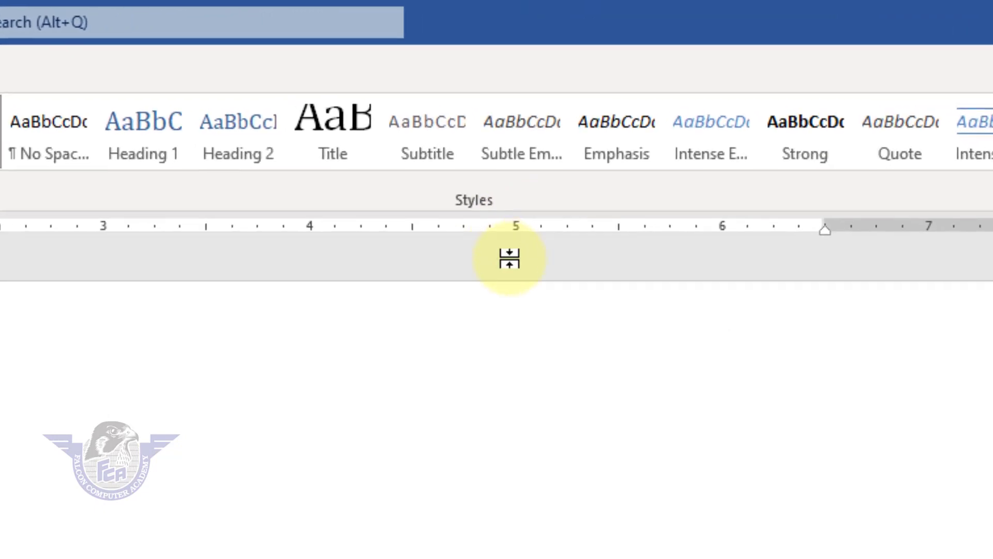
{"action": "double_click", "coordinate": [509, 258]}
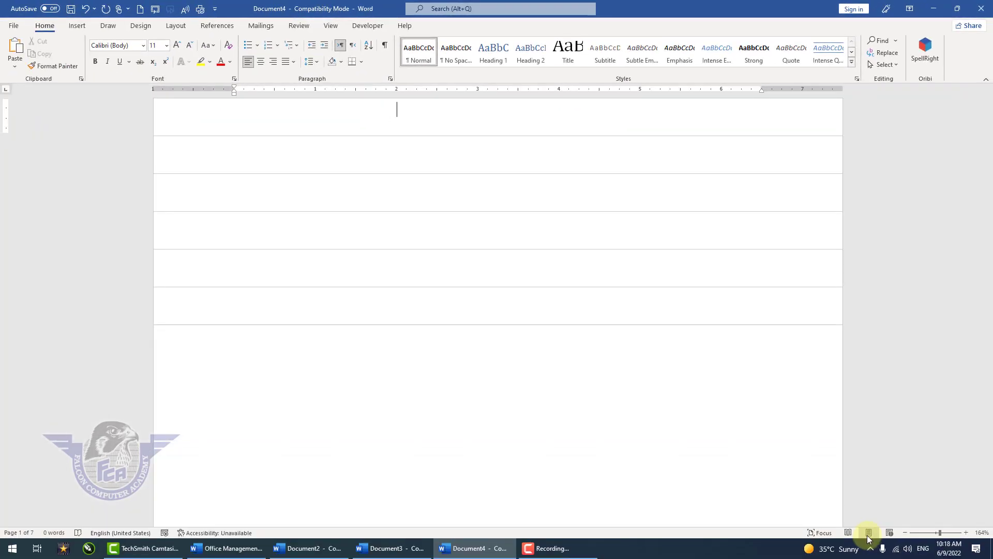
Step: Show the white space between the pages again, look through the pages, and return the zoom to 100%
{"action": "left_click_drag", "start_coordinate": [941, 533], "coordinate": [918, 533]}
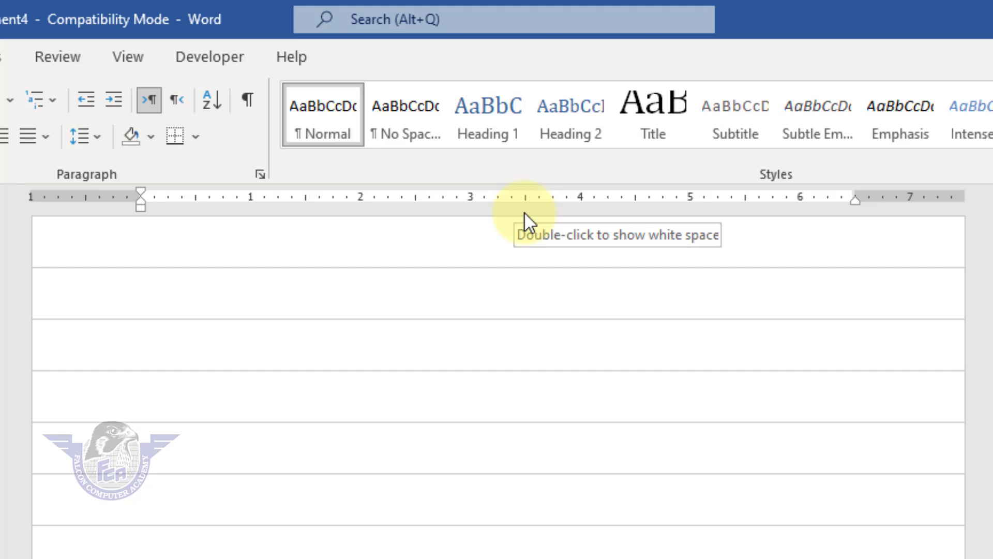
{"action": "double_click", "coordinate": [527, 263]}
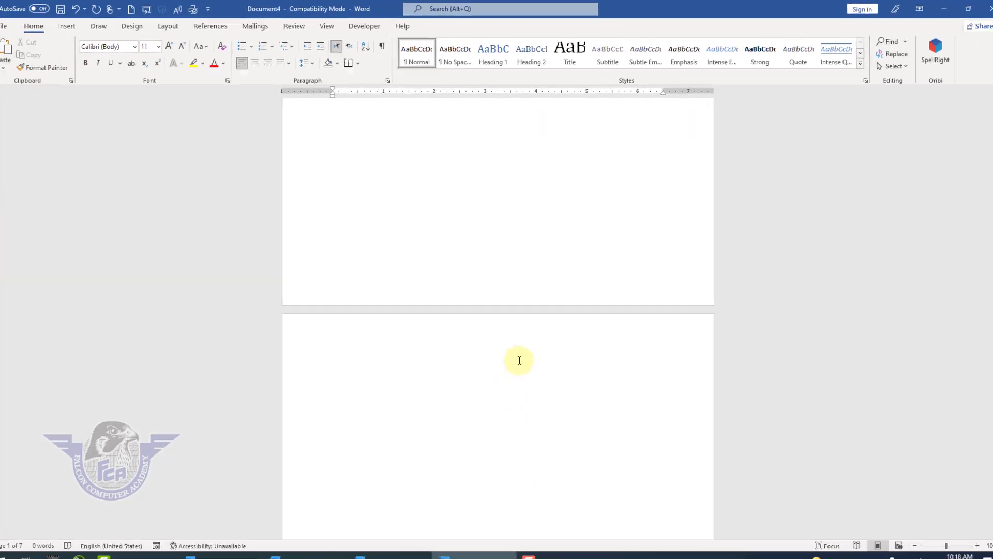
{"action": "scroll", "coordinate": [525, 344], "scroll_direction": "down", "scroll_amount": 15}
{"action": "scroll", "coordinate": [526, 344], "scroll_direction": "down", "scroll_amount": 18}
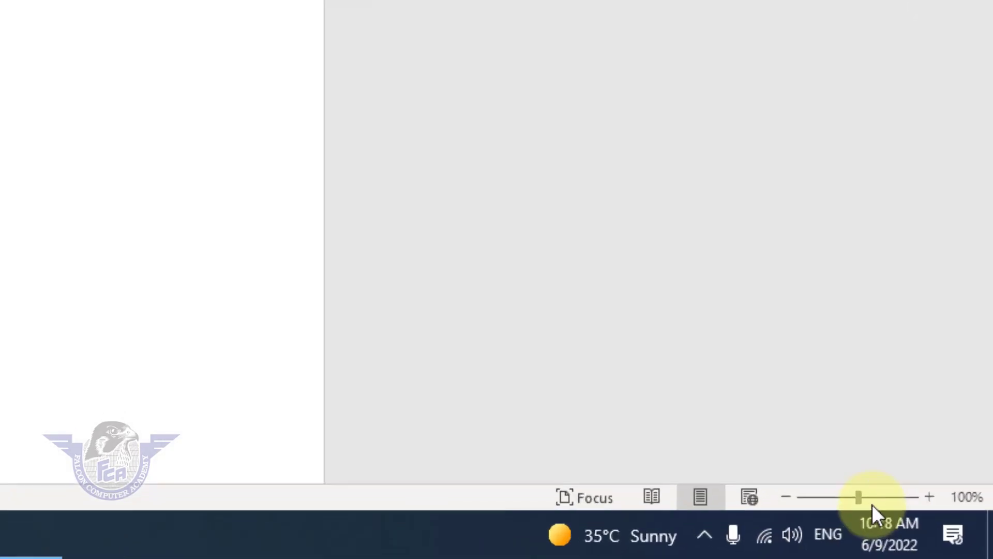
{"action": "left_click_drag", "start_coordinate": [936, 533], "coordinate": [937, 532]}
{"action": "left_click_drag", "start_coordinate": [805, 472], "coordinate": [684, 499]}
{"action": "left_click_drag", "start_coordinate": [911, 533], "coordinate": [936, 538]}
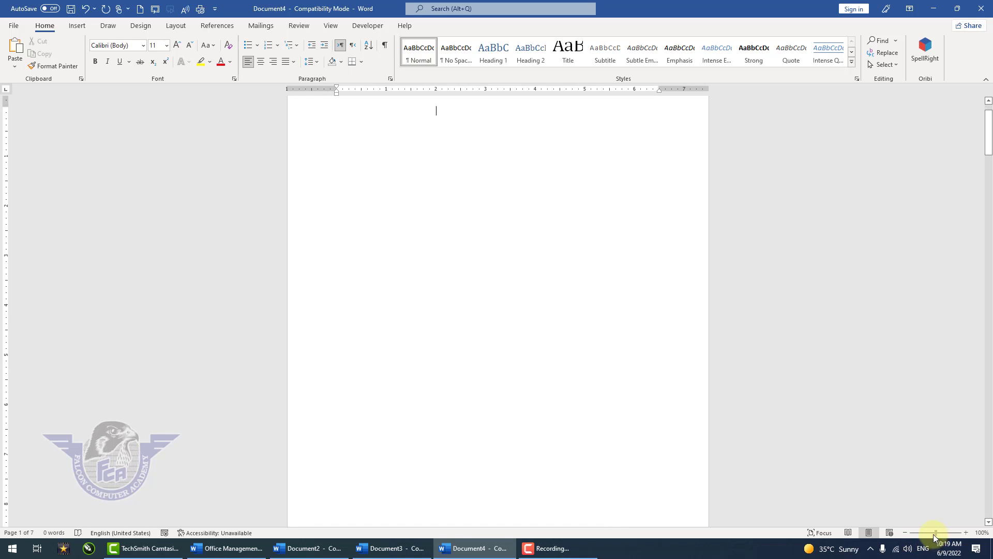